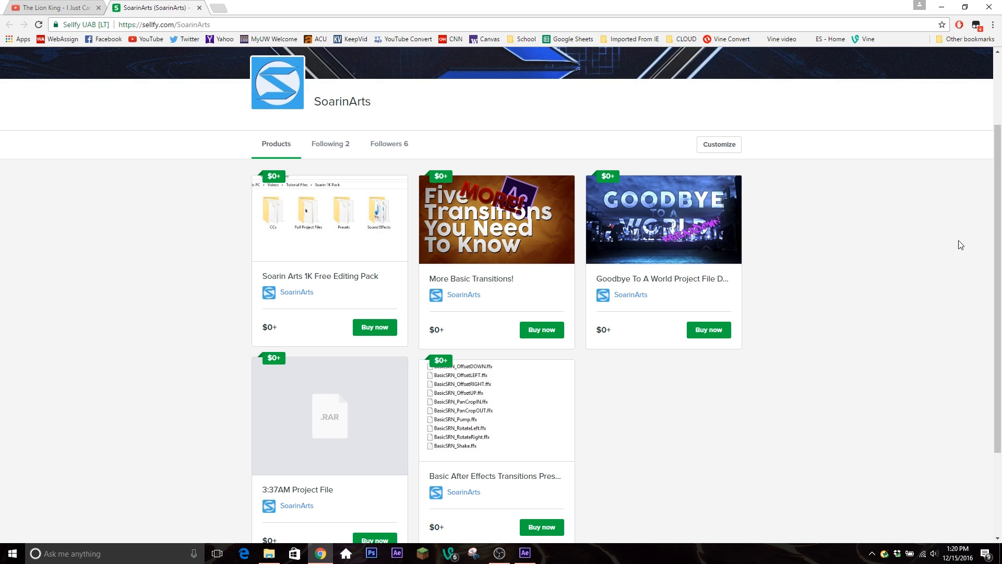
Open File Explorer, widen and reposition its window, and open the C: drive.
{"action": "left_click_drag", "start_coordinate": [999, 227], "coordinate": [996, 231]}
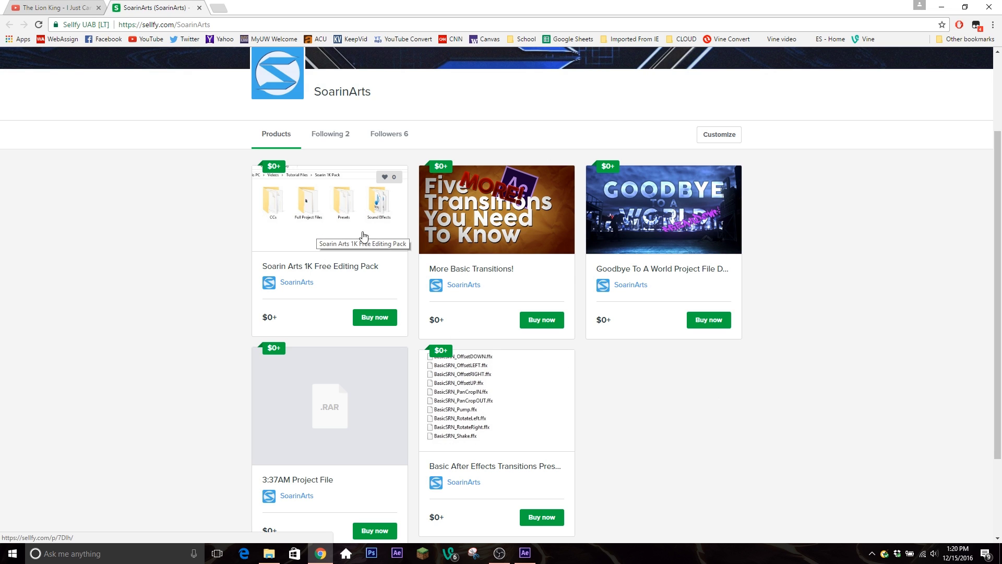
{"action": "left_click", "coordinate": [269, 553]}
{"action": "left_click_drag", "start_coordinate": [543, 87], "coordinate": [443, 105]}
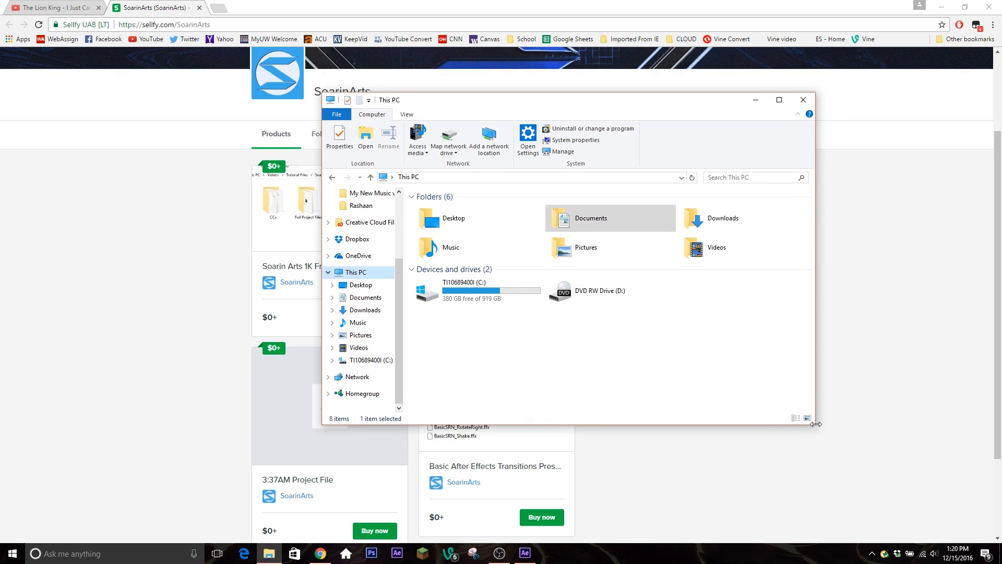
{"action": "left_click_drag", "start_coordinate": [814, 423], "coordinate": [867, 423]}
{"action": "double_click", "coordinate": [471, 300]}
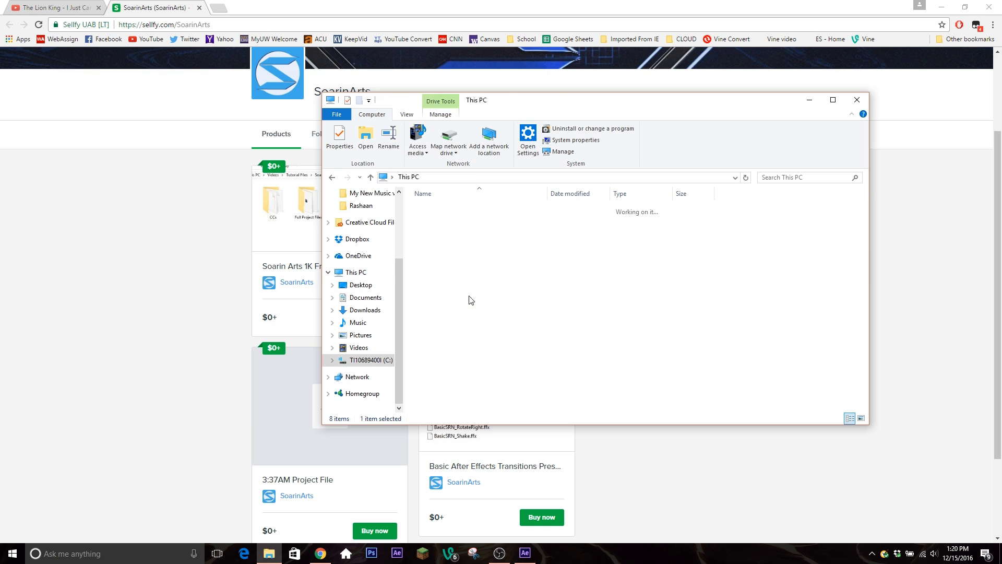
{"action": "left_click_drag", "start_coordinate": [512, 101], "coordinate": [446, 88]}
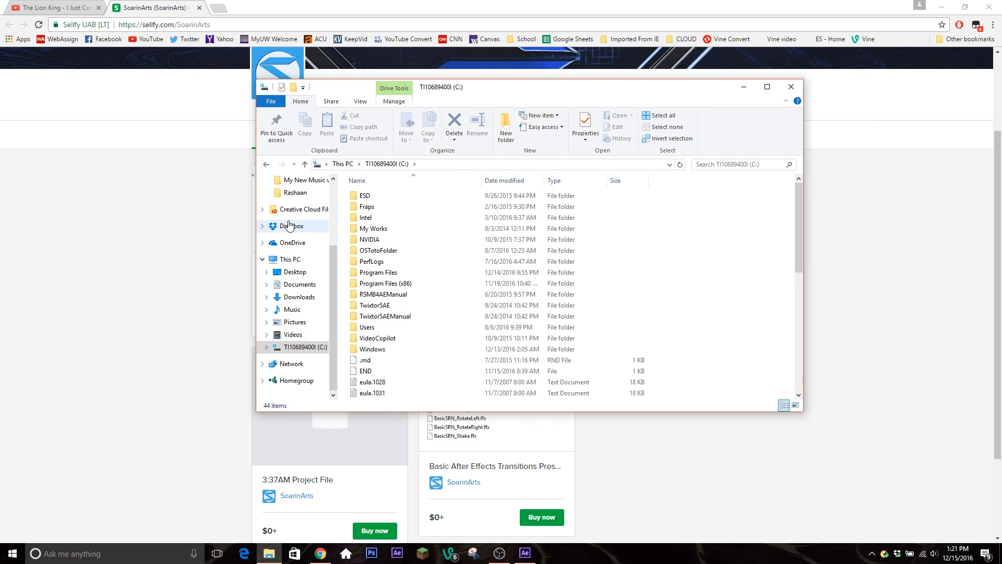
Go to Documents > Adobe > After Effects CS6 > User Presets and look over the SRN_ preset files.
{"action": "left_click", "coordinate": [297, 285]}
{"action": "double_click", "coordinate": [372, 197]}
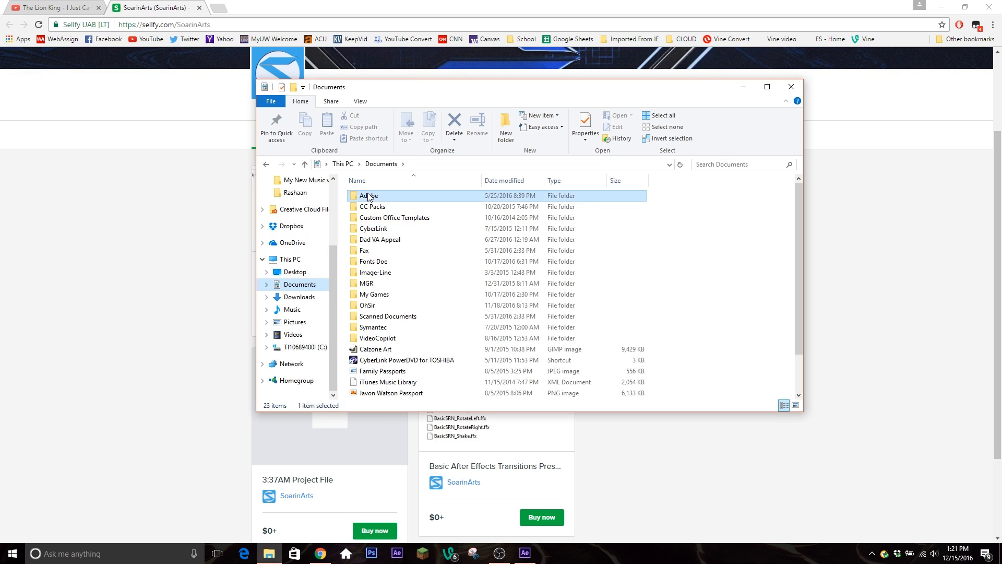
{"action": "double_click", "coordinate": [385, 207]}
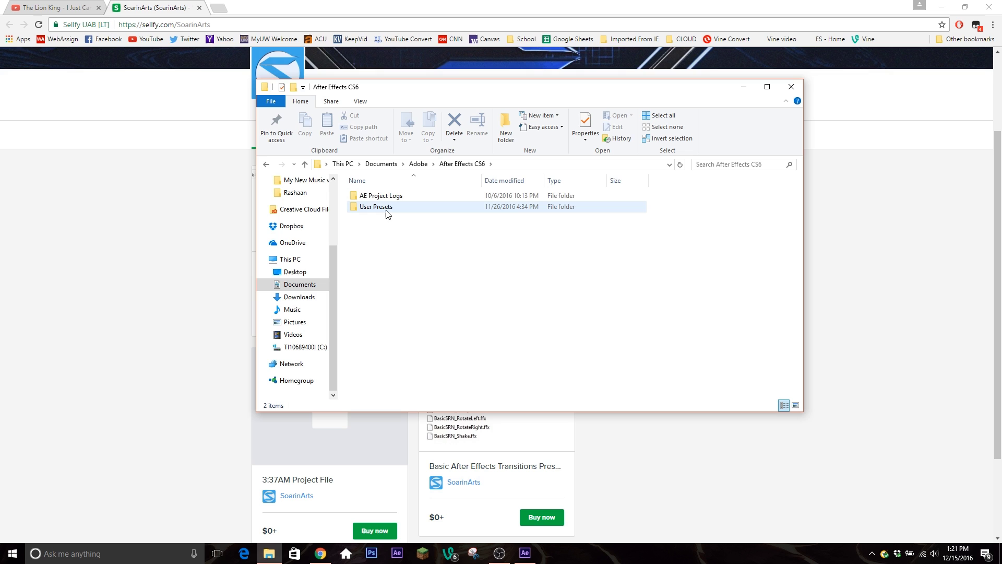
{"action": "double_click", "coordinate": [386, 209]}
{"action": "scroll", "coordinate": [457, 308], "scroll_direction": "down", "scroll_amount": 1}
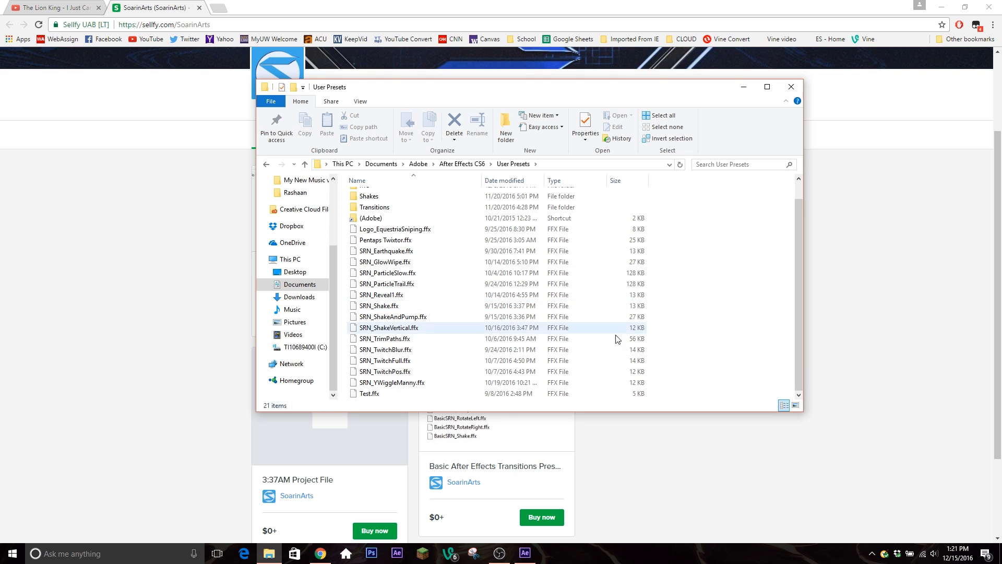
{"action": "scroll", "coordinate": [590, 321], "scroll_direction": "up", "scroll_amount": 1}
{"action": "scroll", "coordinate": [524, 287], "scroll_direction": "down", "scroll_amount": 1}
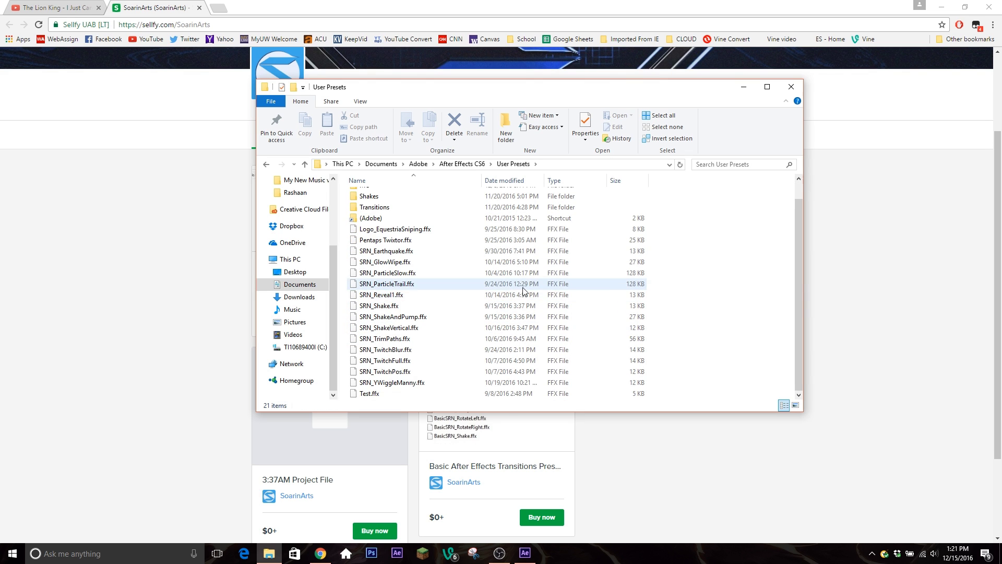
Browse C: > Program Files > After Effects CS6 > App > Ae > Support Files > Presets > Custom Presets, then return to Support Files.
{"action": "left_click", "coordinate": [286, 259]}
{"action": "double_click", "coordinate": [408, 281]}
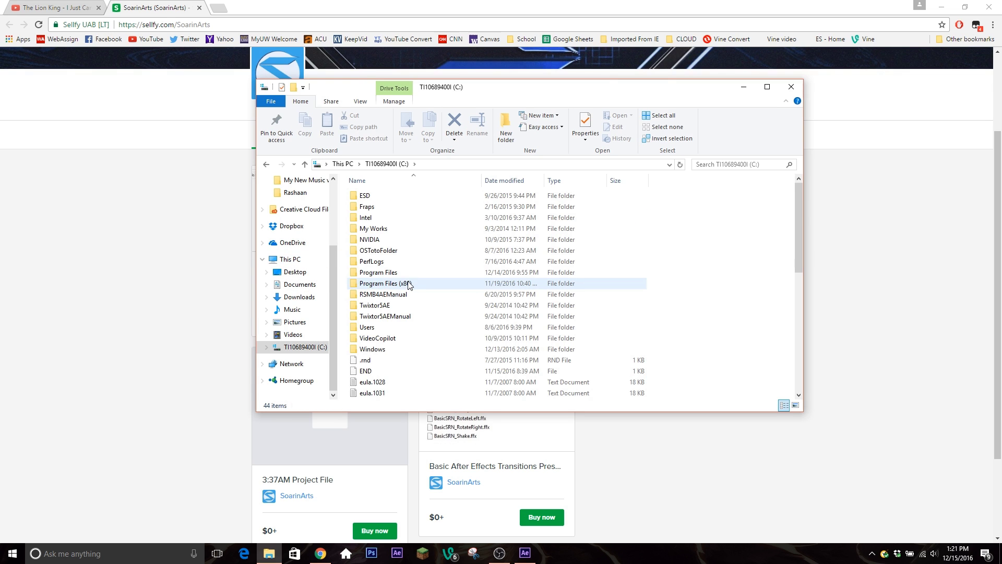
{"action": "double_click", "coordinate": [391, 272]}
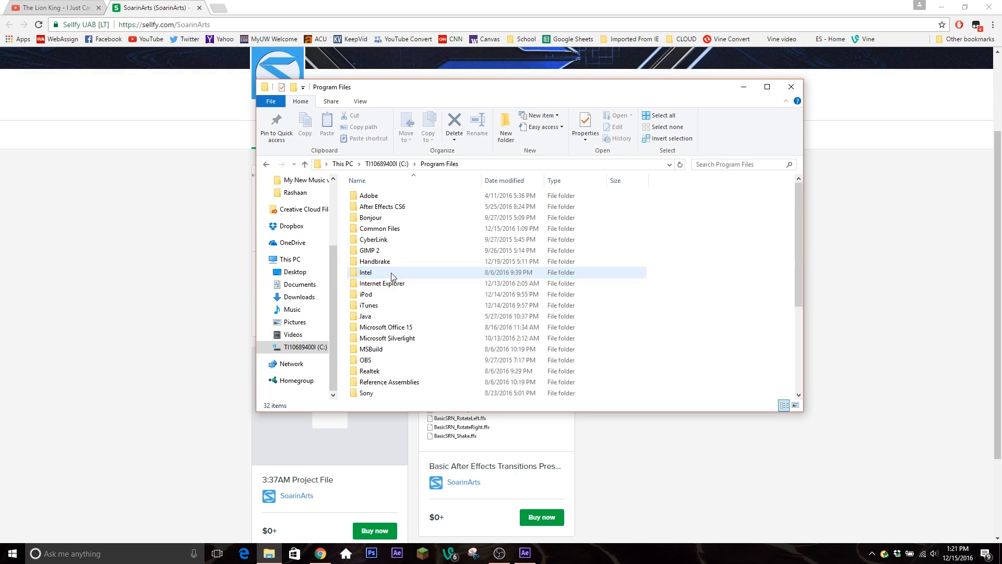
{"action": "double_click", "coordinate": [369, 206]}
{"action": "double_click", "coordinate": [366, 207]}
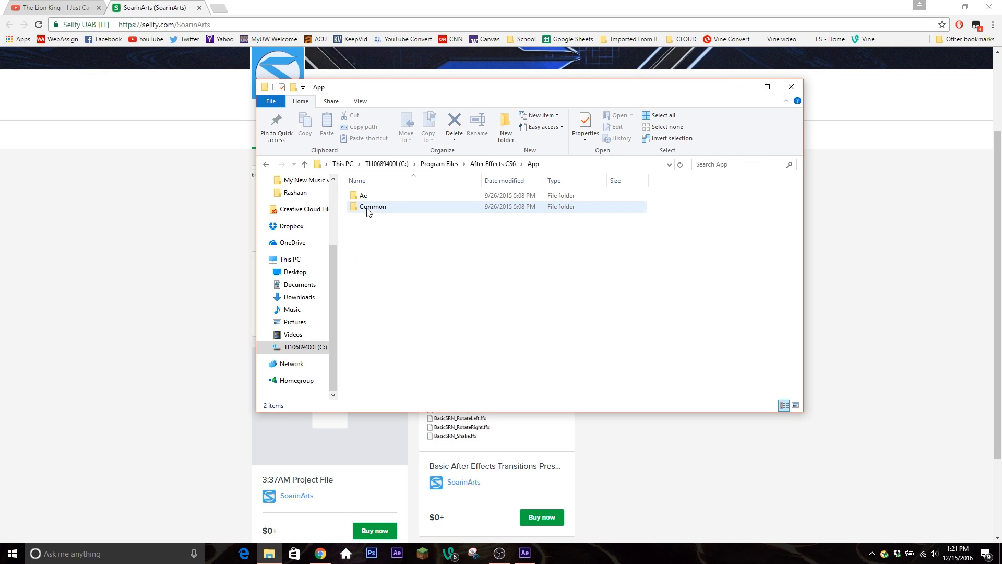
{"action": "double_click", "coordinate": [368, 201]}
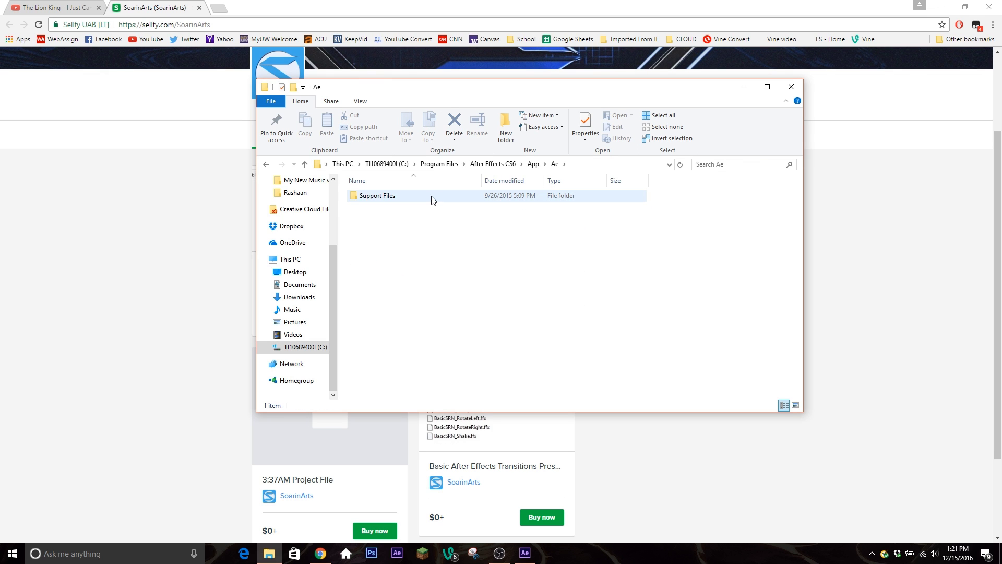
{"action": "double_click", "coordinate": [432, 199]}
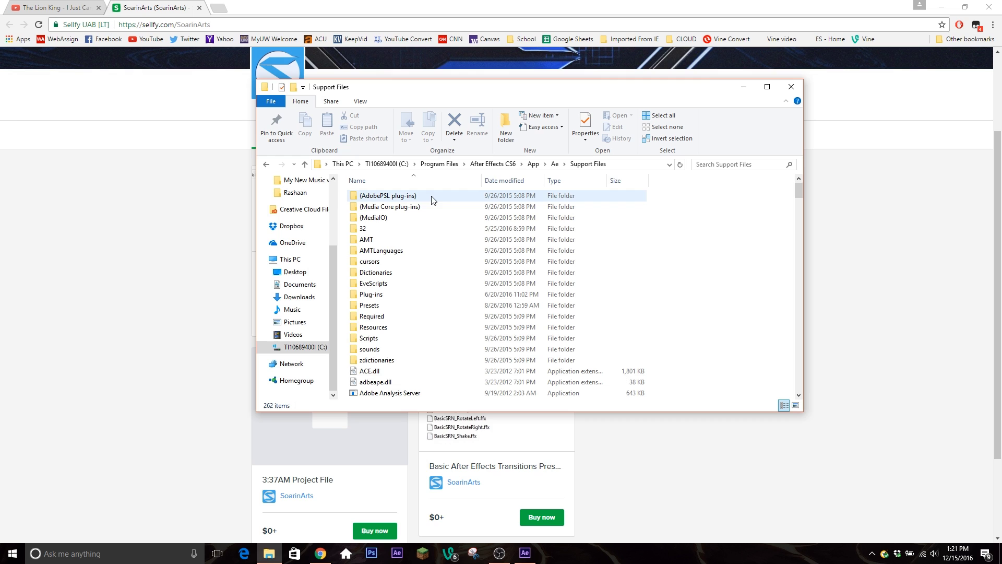
{"action": "double_click", "coordinate": [392, 307]}
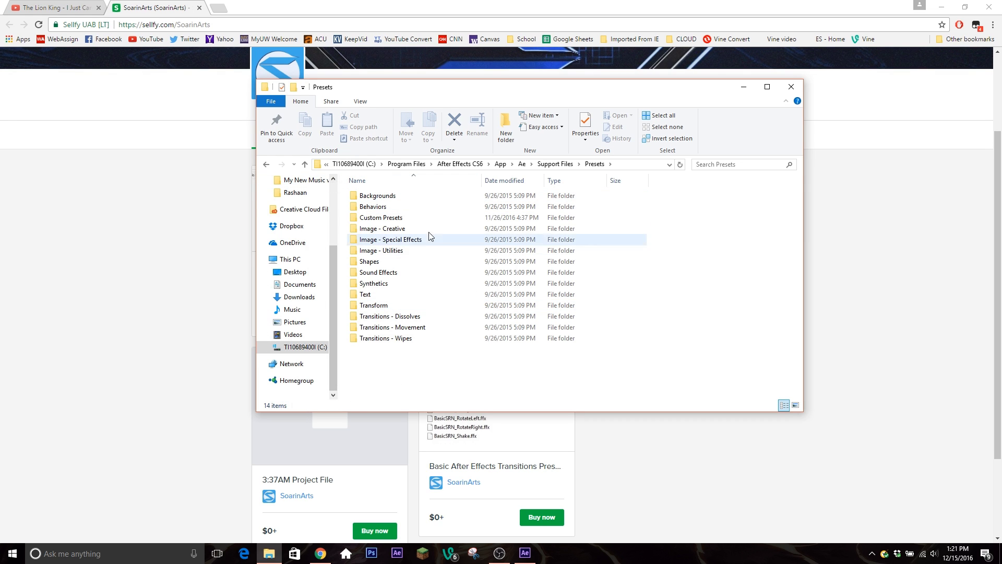
{"action": "double_click", "coordinate": [389, 219]}
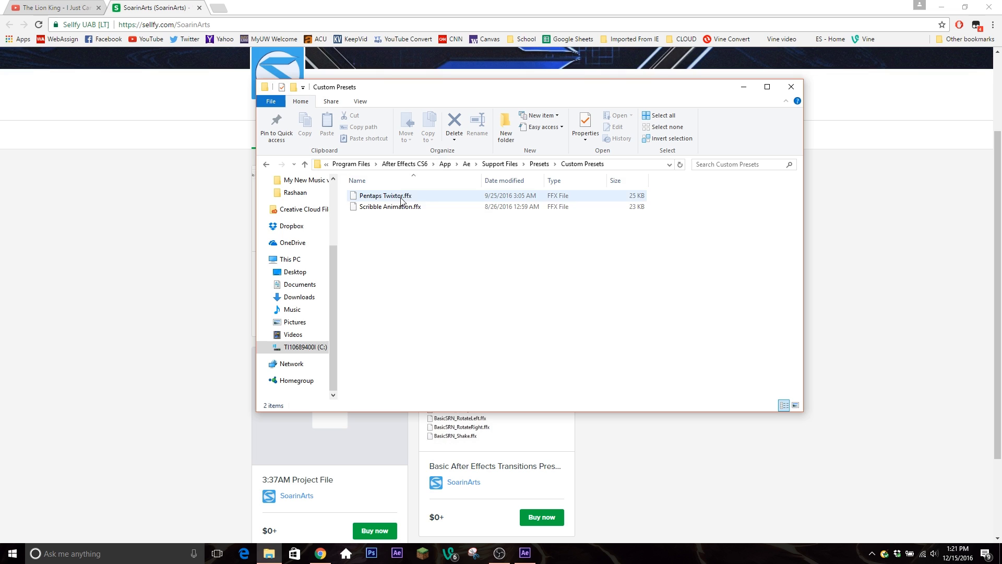
{"action": "key", "text": "BackSpace"}
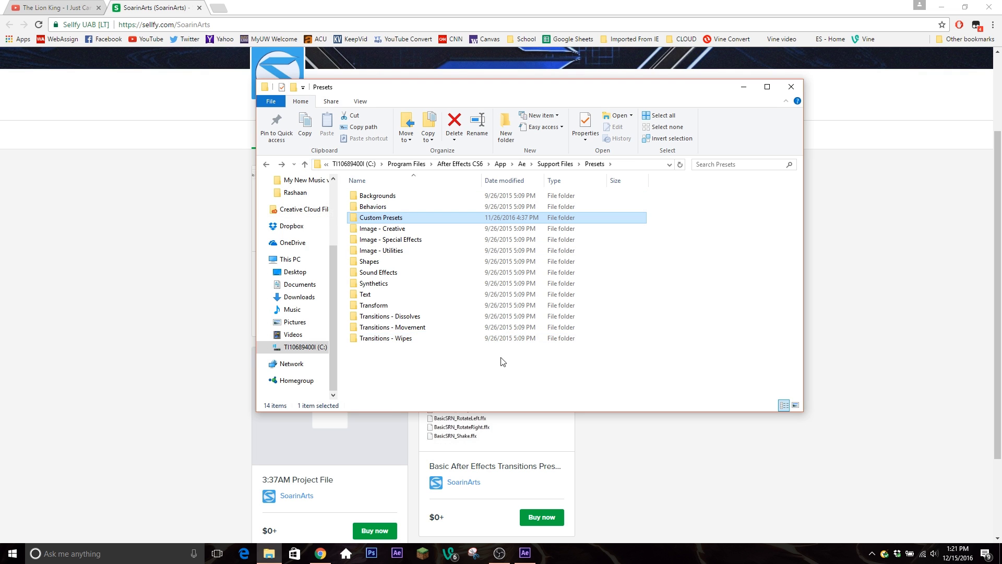
{"action": "key", "text": "BackSpace"}
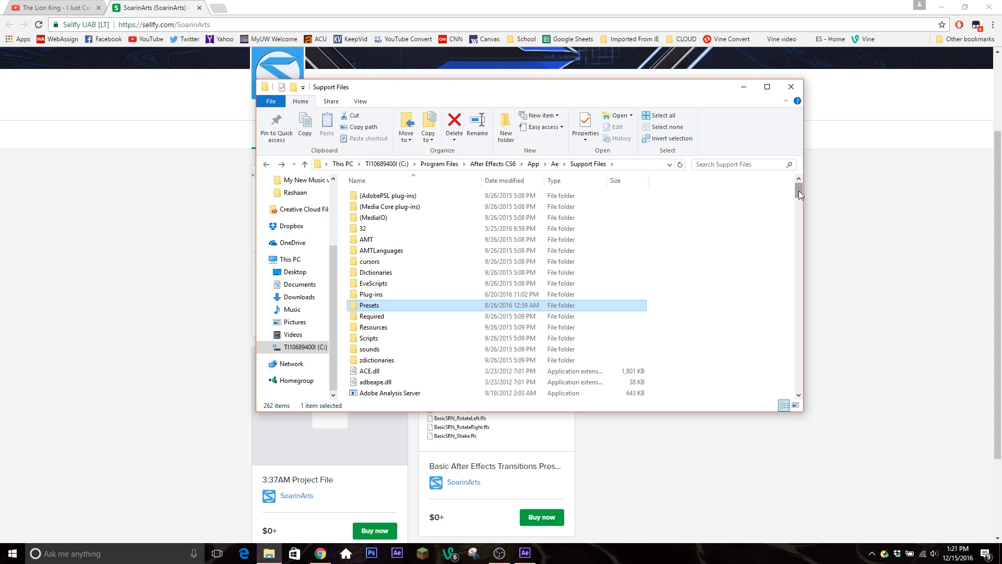
Switch back to After Effects and search Effects & Presets for 'SRN'.
{"action": "left_click_drag", "start_coordinate": [798, 190], "coordinate": [801, 218]}
{"action": "left_click", "coordinate": [525, 553]}
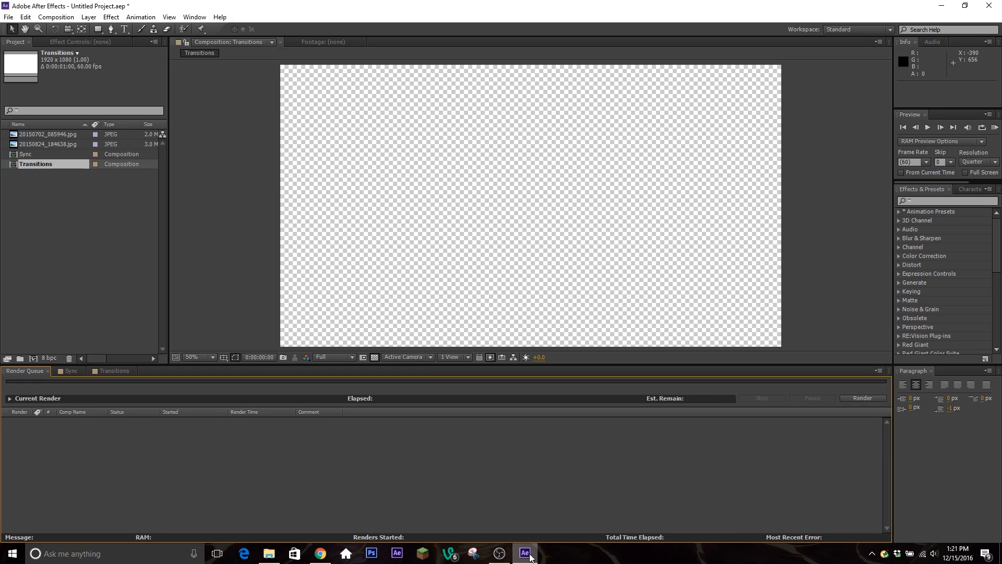
{"action": "left_click", "coordinate": [957, 201]}
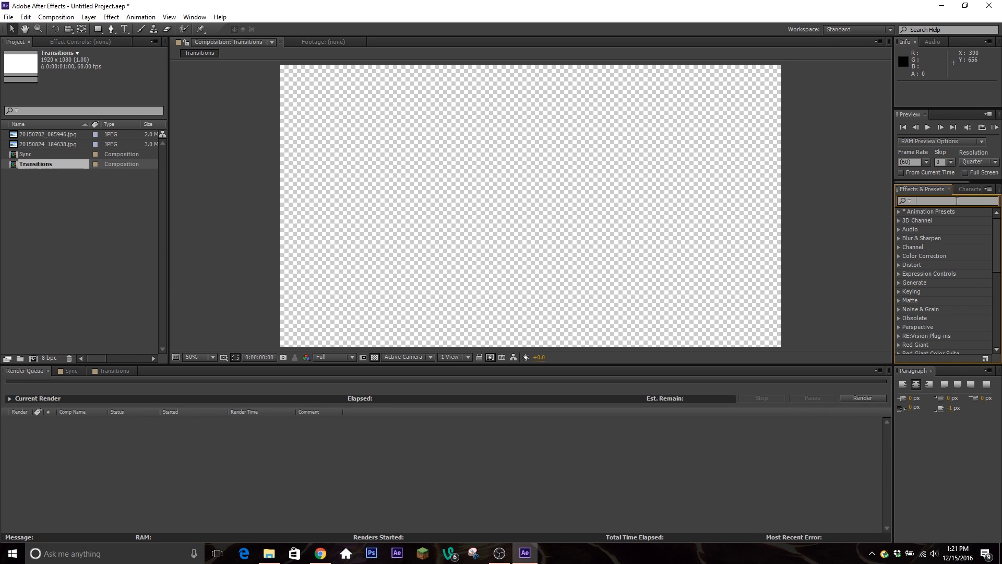
{"action": "type", "text": "SRN"}
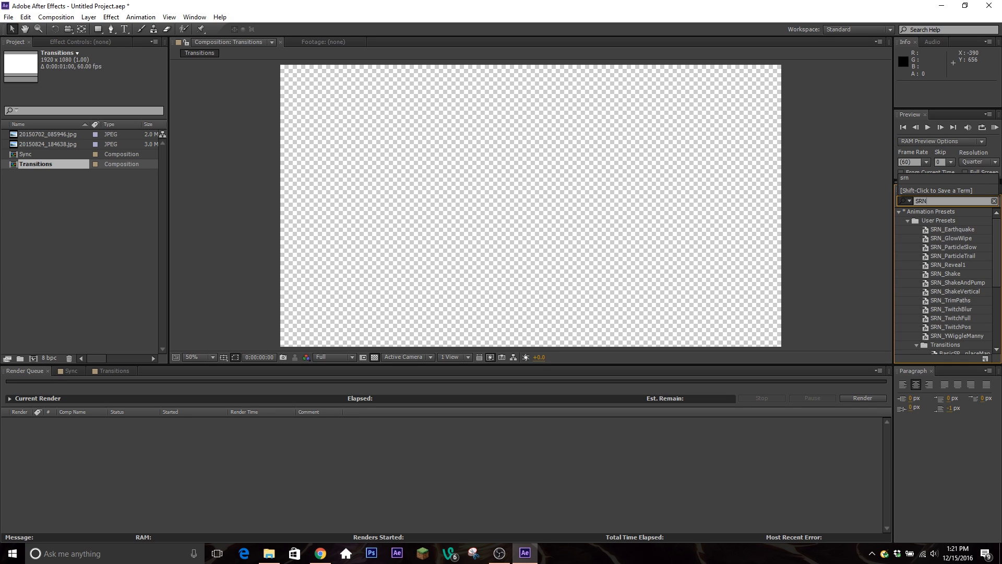
{"action": "scroll", "coordinate": [912, 316], "scroll_direction": "down", "scroll_amount": 3}
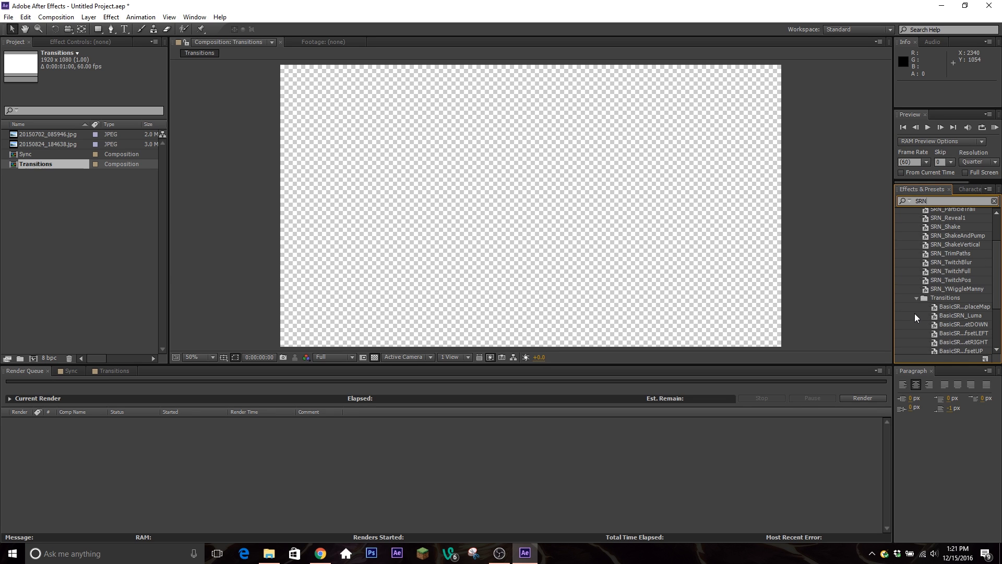
{"action": "scroll", "coordinate": [919, 316], "scroll_direction": "down", "scroll_amount": 2}
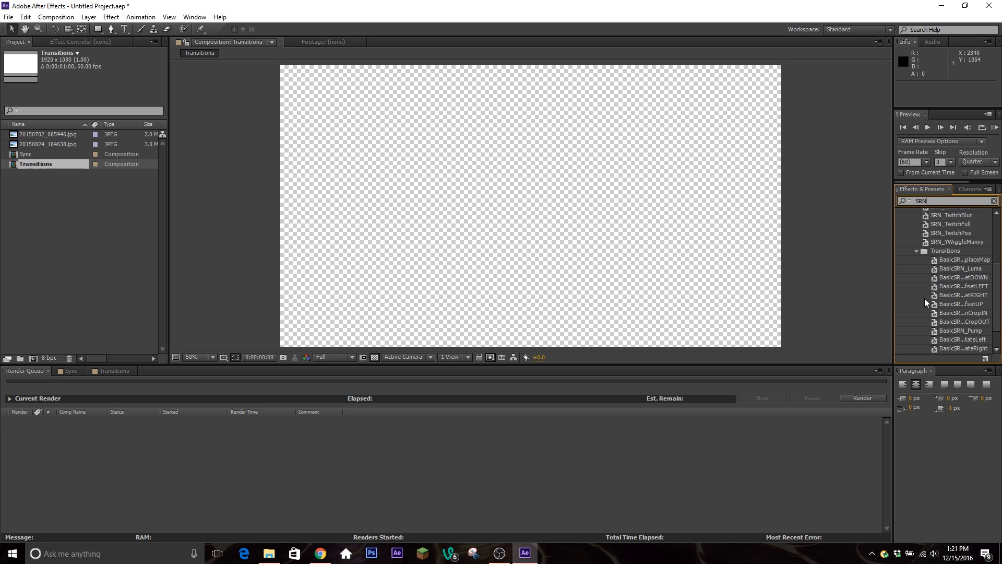
{"action": "scroll", "coordinate": [924, 302], "scroll_direction": "up", "scroll_amount": 5}
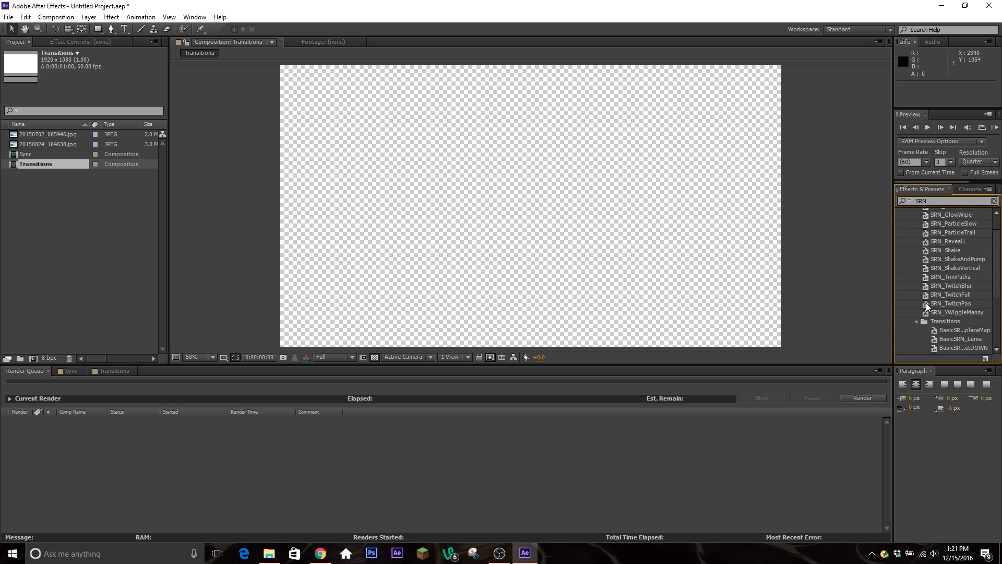
Refresh the Effects & Presets list so the SRN presets appear, then bring up the Transitions timeline.
{"action": "left_click", "coordinate": [987, 191]}
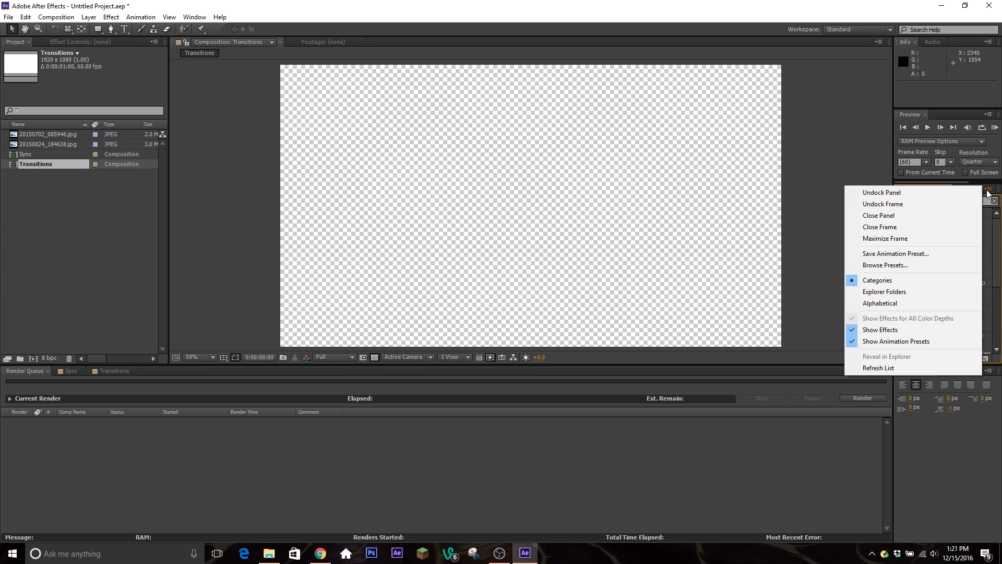
{"action": "left_click", "coordinate": [895, 368]}
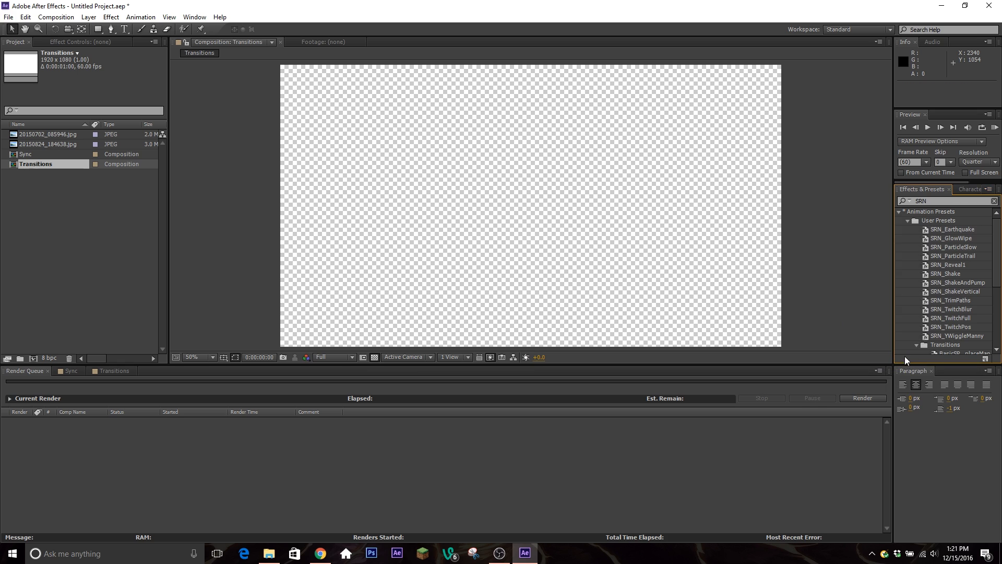
{"action": "left_click_drag", "start_coordinate": [997, 248], "coordinate": [993, 308]}
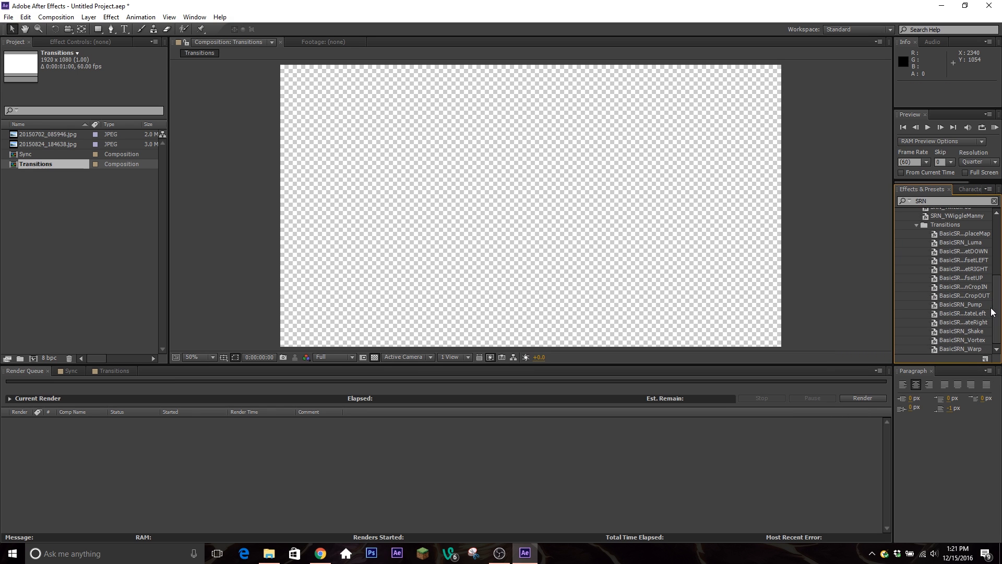
{"action": "scroll", "coordinate": [959, 300], "scroll_direction": "up", "scroll_amount": 5}
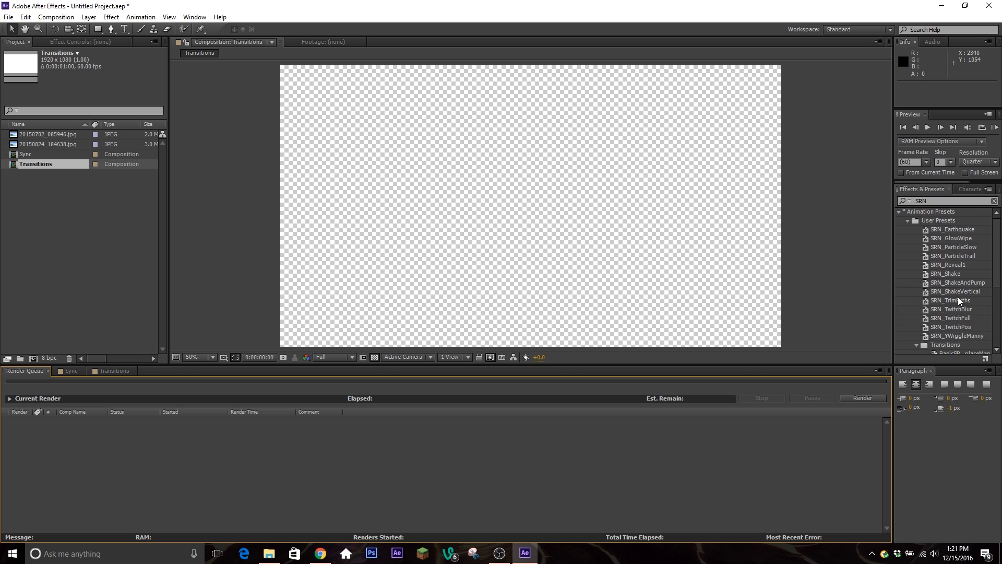
{"action": "scroll", "coordinate": [972, 300], "scroll_direction": "down", "scroll_amount": 3}
{"action": "scroll", "coordinate": [971, 300], "scroll_direction": "up", "scroll_amount": 3}
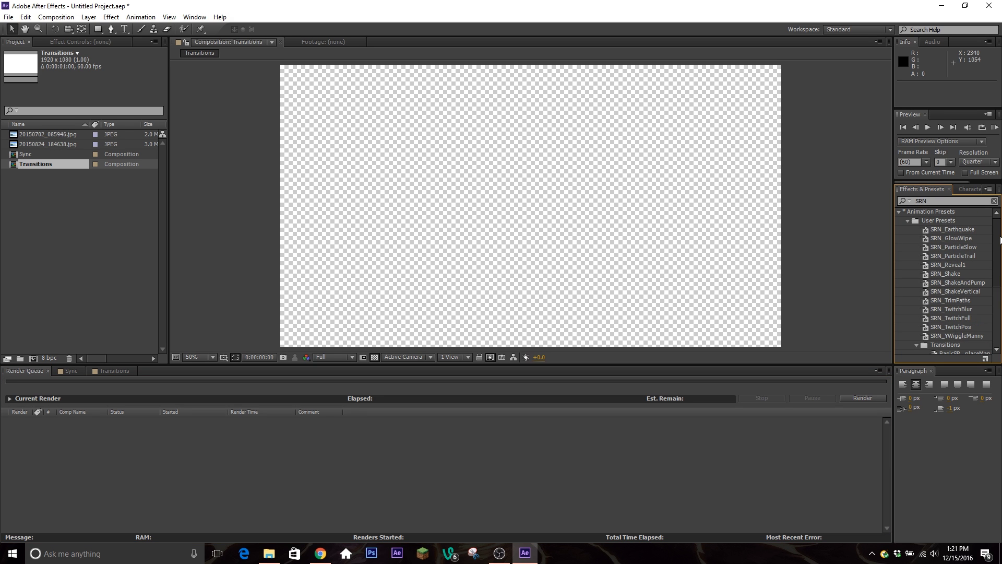
{"action": "left_click", "coordinate": [110, 371]}
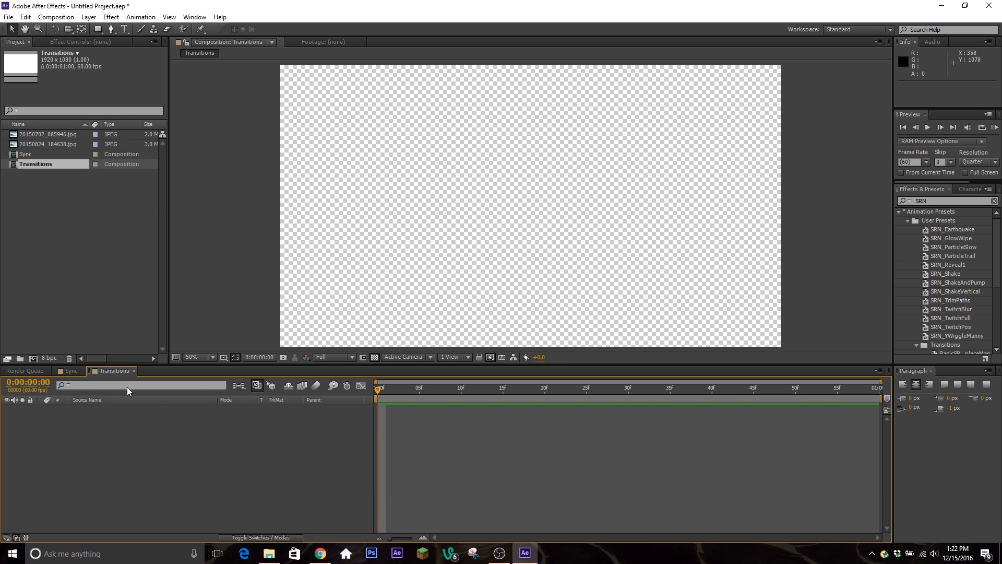
In the Sync composition, check both photo layers' 60% Scale values.
{"action": "left_click", "coordinate": [72, 371]}
{"action": "left_click", "coordinate": [400, 428]}
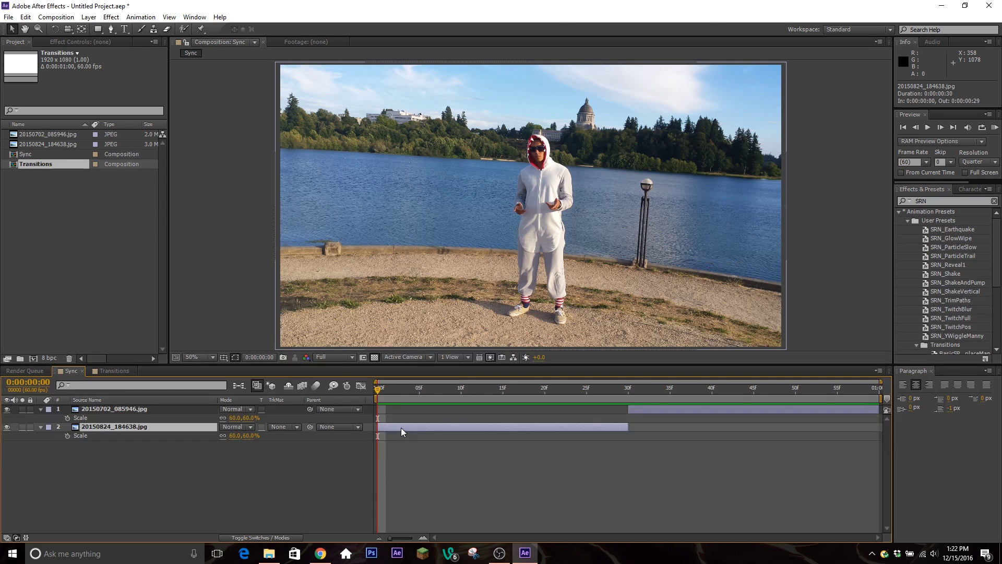
{"action": "left_click", "coordinate": [85, 420]}
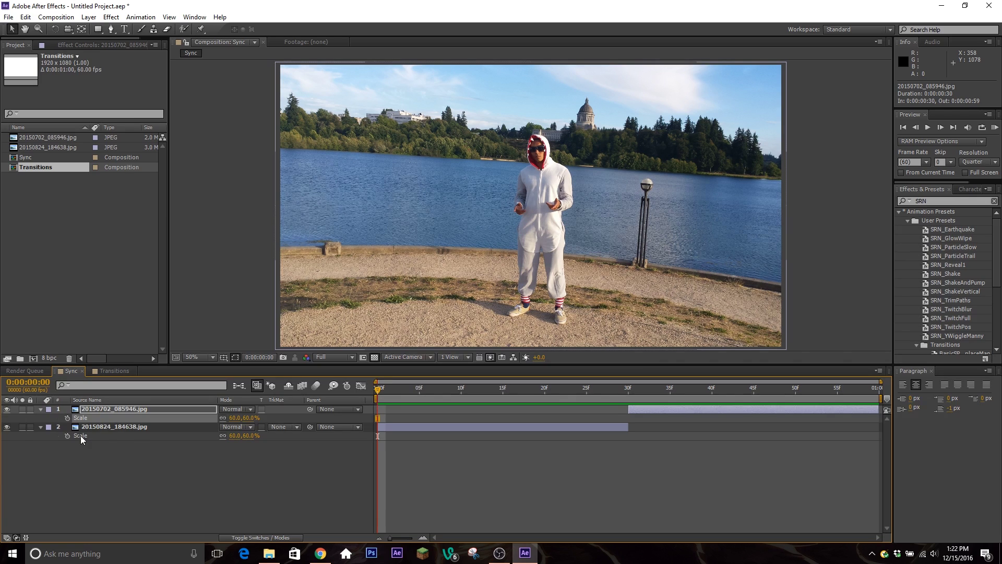
{"action": "left_click", "coordinate": [85, 424]}
{"action": "left_click", "coordinate": [85, 420]}
{"action": "left_click", "coordinate": [90, 436]}
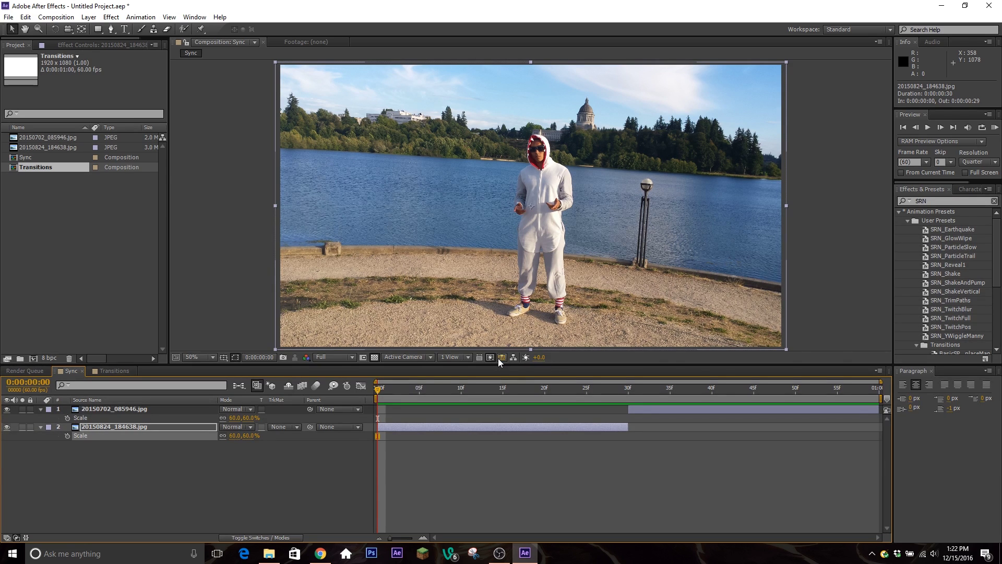
Scrub across frame 31 where the second photo begins, then return to the start.
{"action": "left_click_drag", "start_coordinate": [379, 394], "coordinate": [36, 465]}
{"action": "left_click", "coordinate": [517, 472]}
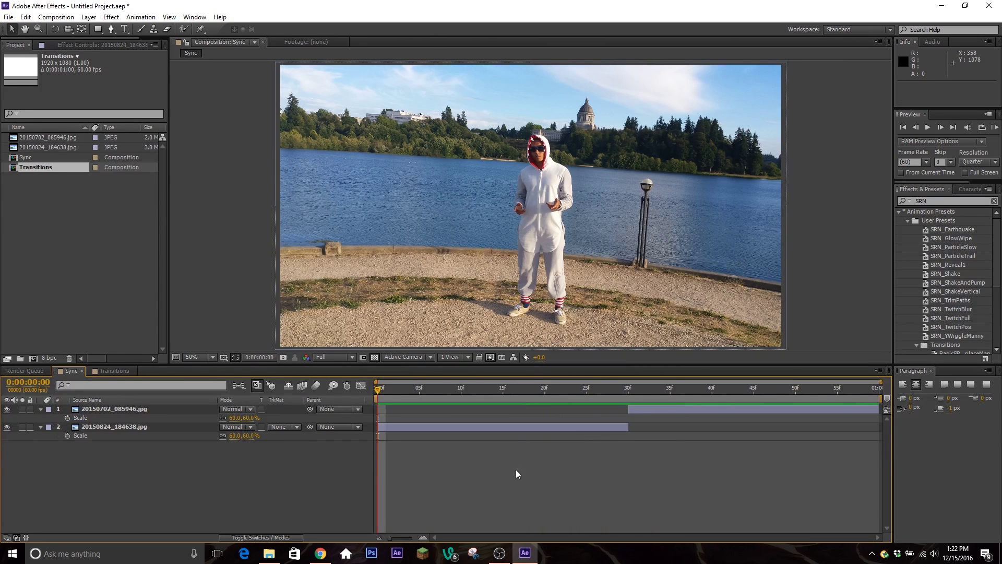
{"action": "left_click", "coordinate": [85, 436]}
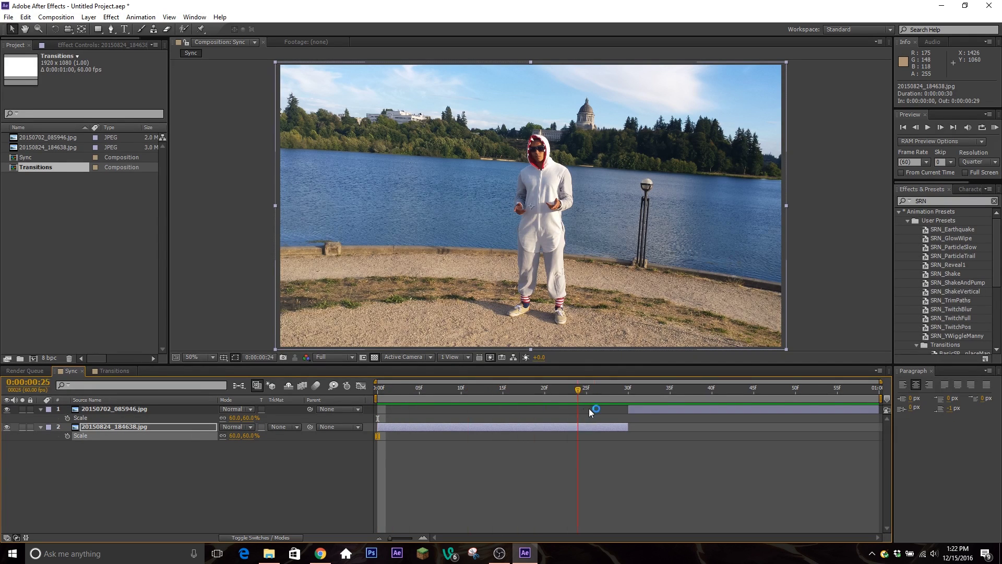
{"action": "left_click_drag", "start_coordinate": [589, 408], "coordinate": [635, 410]}
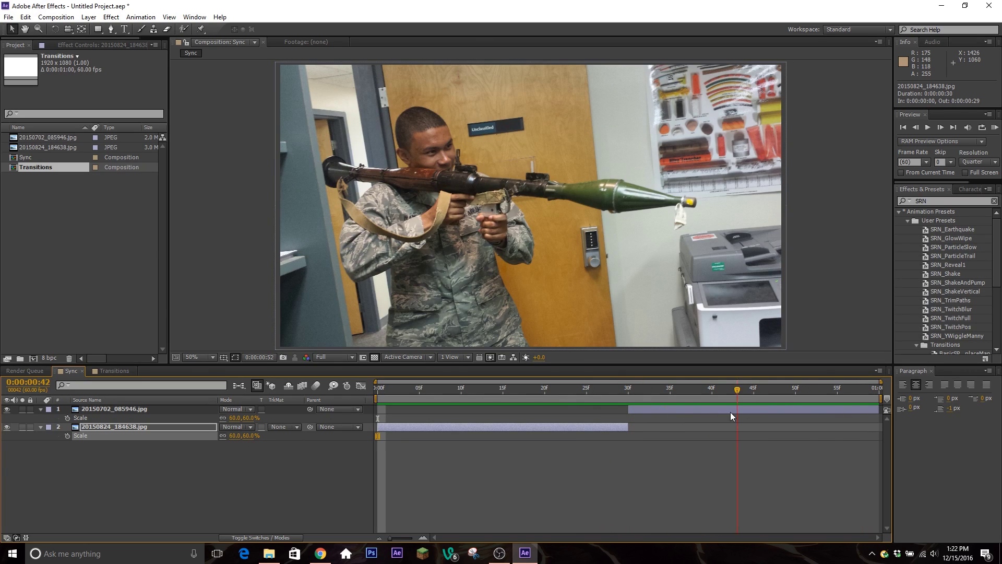
{"action": "left_click_drag", "start_coordinate": [731, 412], "coordinate": [609, 414]}
{"action": "left_click", "coordinate": [362, 454]}
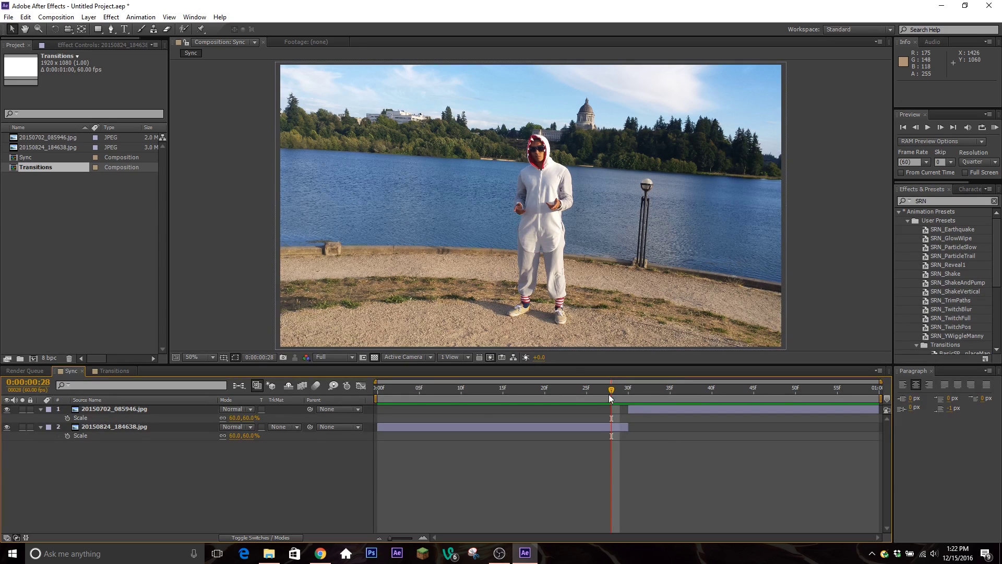
{"action": "left_click_drag", "start_coordinate": [612, 396], "coordinate": [297, 402]}
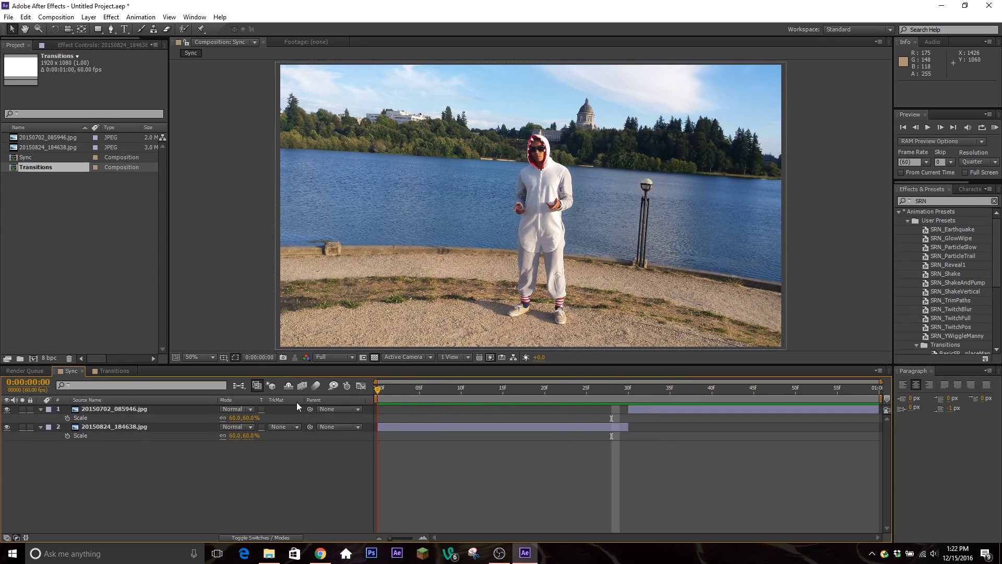
Nest the Sync composition as a layer in Transitions and scrub through its photo switch.
{"action": "left_click", "coordinate": [113, 371]}
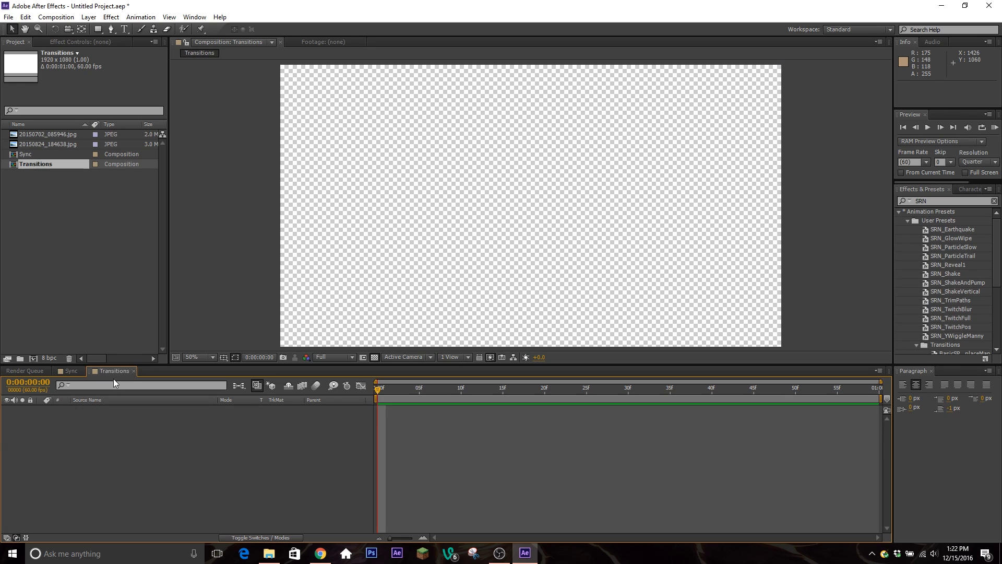
{"action": "left_click_drag", "start_coordinate": [39, 154], "coordinate": [146, 454]}
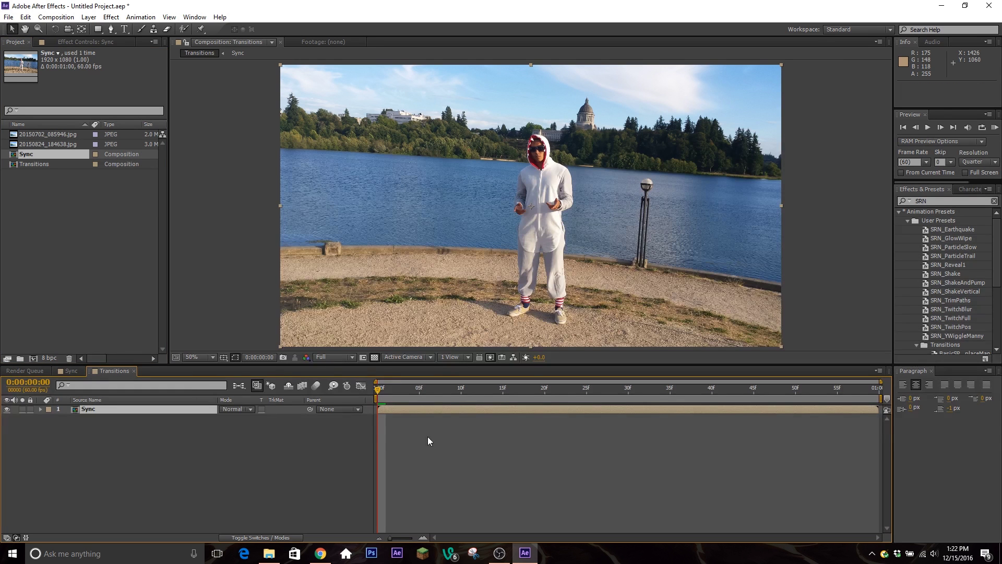
{"action": "left_click_drag", "start_coordinate": [397, 390], "coordinate": [424, 389]}
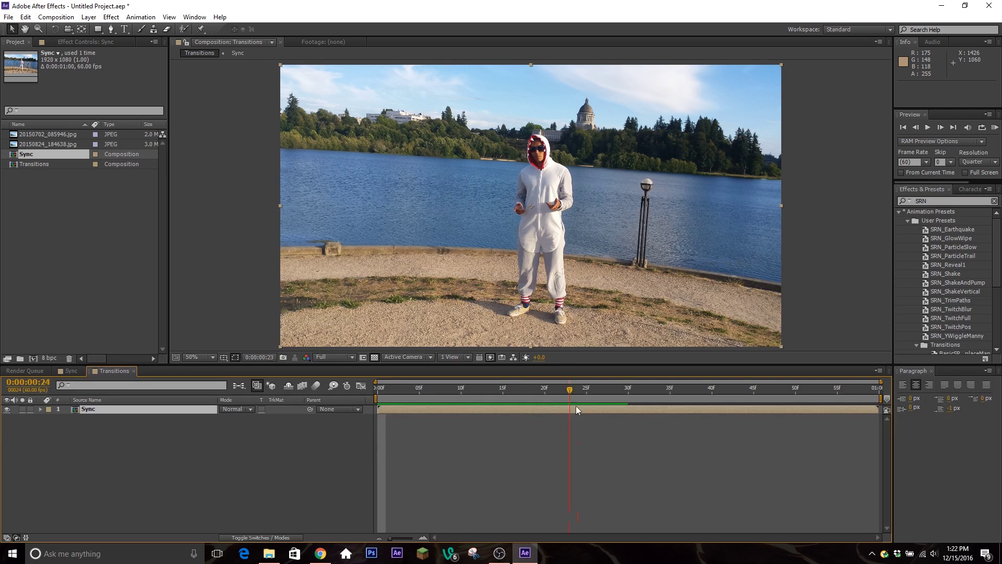
{"action": "left_click_drag", "start_coordinate": [617, 411], "coordinate": [634, 410]}
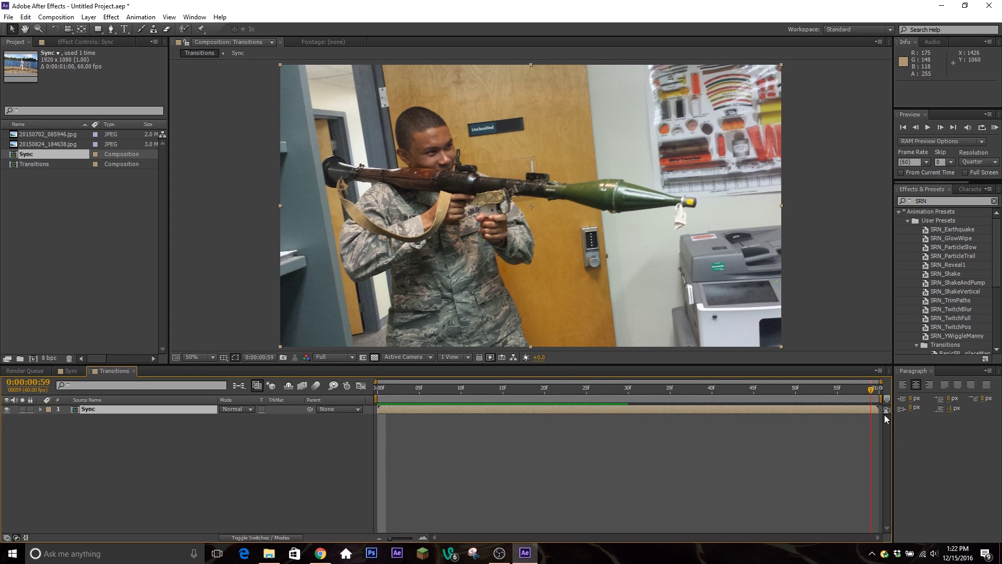
{"action": "key", "text": "Home"}
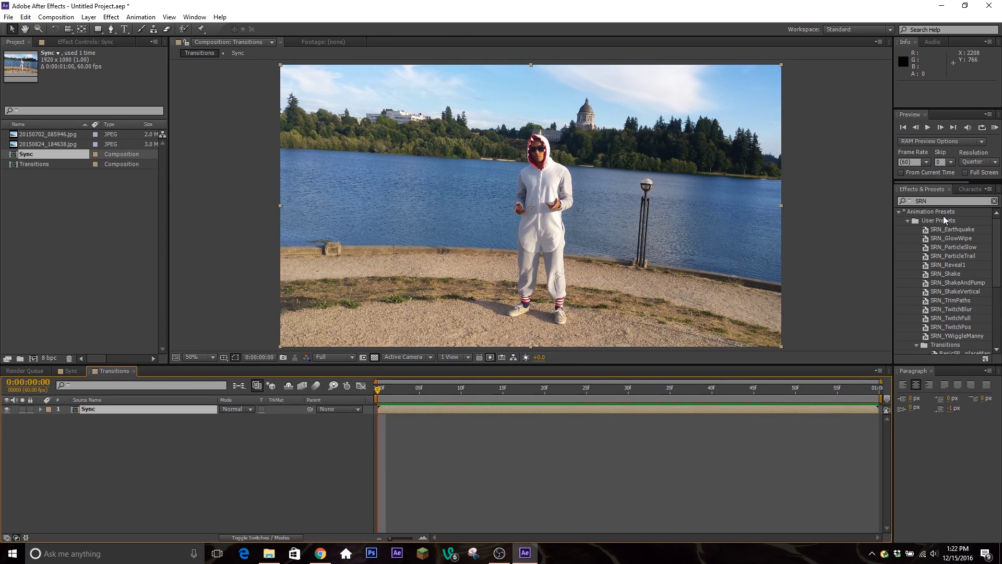
Filter Effects & Presets with 'Basi' to list the BasicSRN transition presets.
{"action": "left_click", "coordinate": [935, 201]}
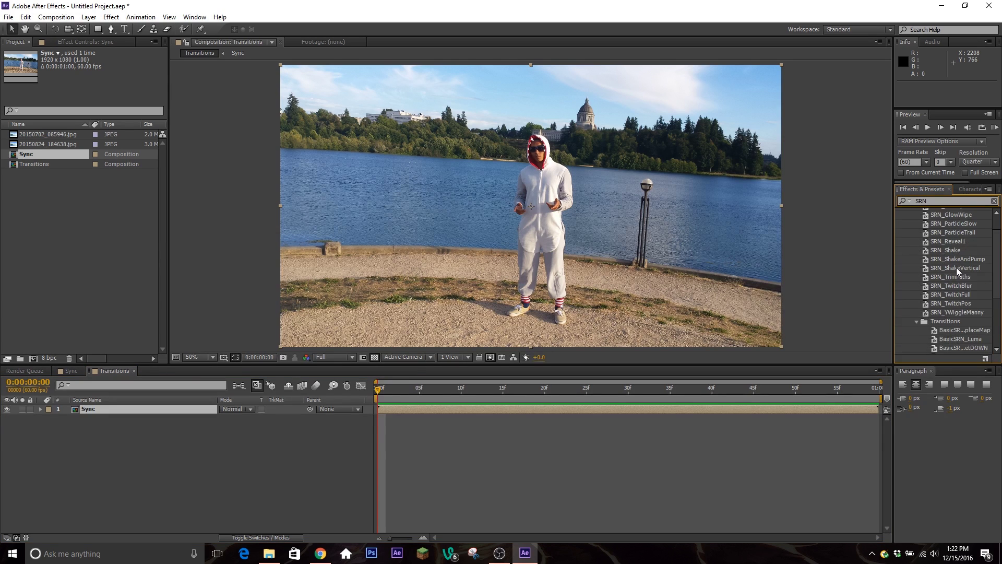
{"action": "key", "text": "BackSpace"}
{"action": "key", "text": "BackSpace"}
{"action": "key", "text": "BackSpace"}
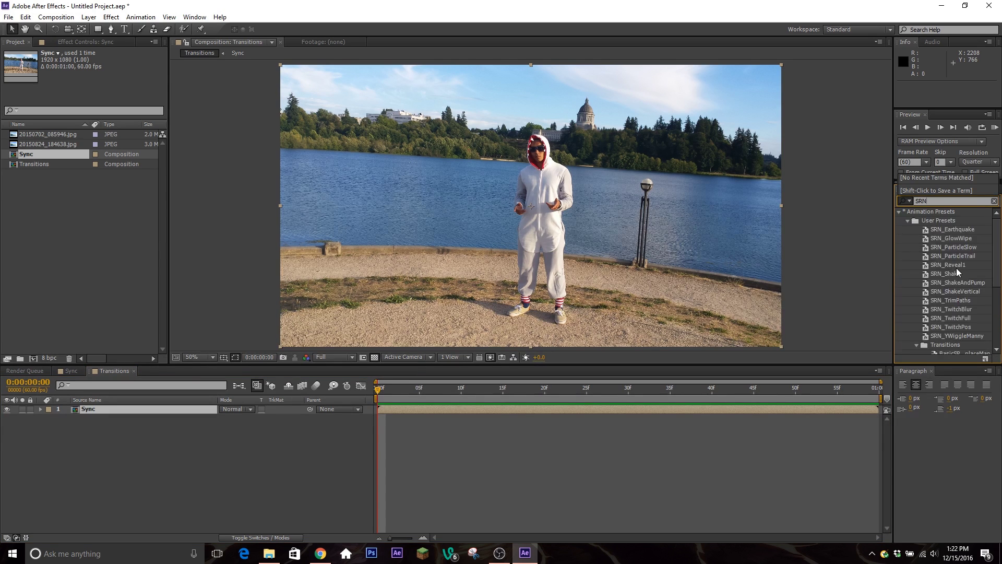
{"action": "type", "text": "Basic"}
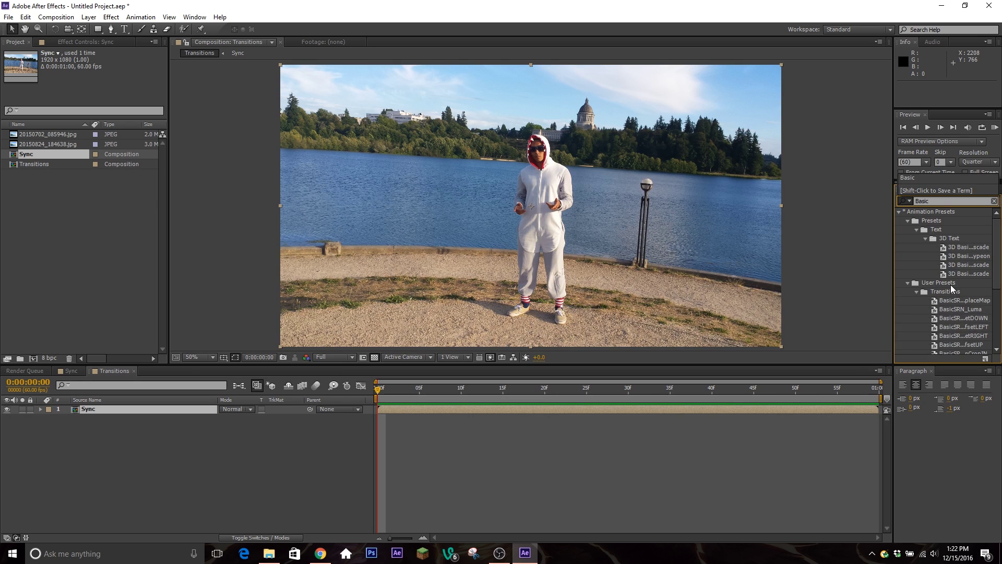
{"action": "scroll", "coordinate": [952, 288], "scroll_direction": "down", "scroll_amount": 4}
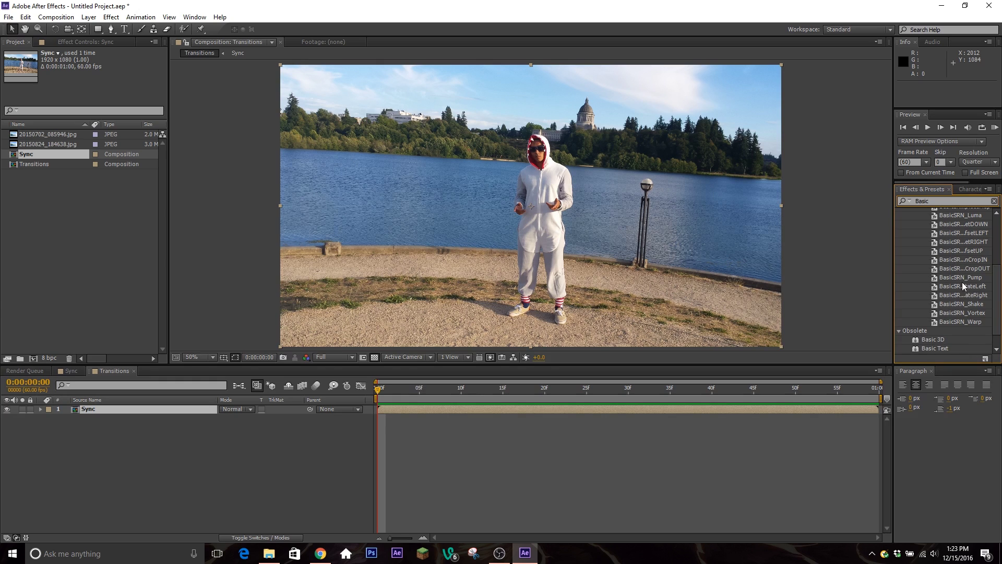
Apply the BasicSRN_Pump preset to the Sync layer and scrub through its animation.
{"action": "left_click_drag", "start_coordinate": [962, 277], "coordinate": [438, 416]}
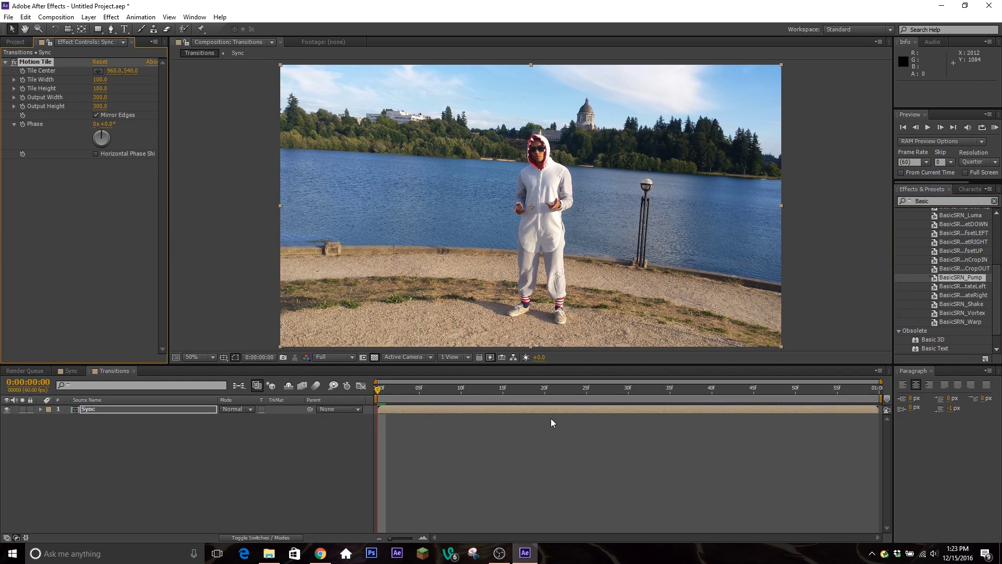
{"action": "key", "text": "u"}
{"action": "left_click", "coordinate": [581, 460]}
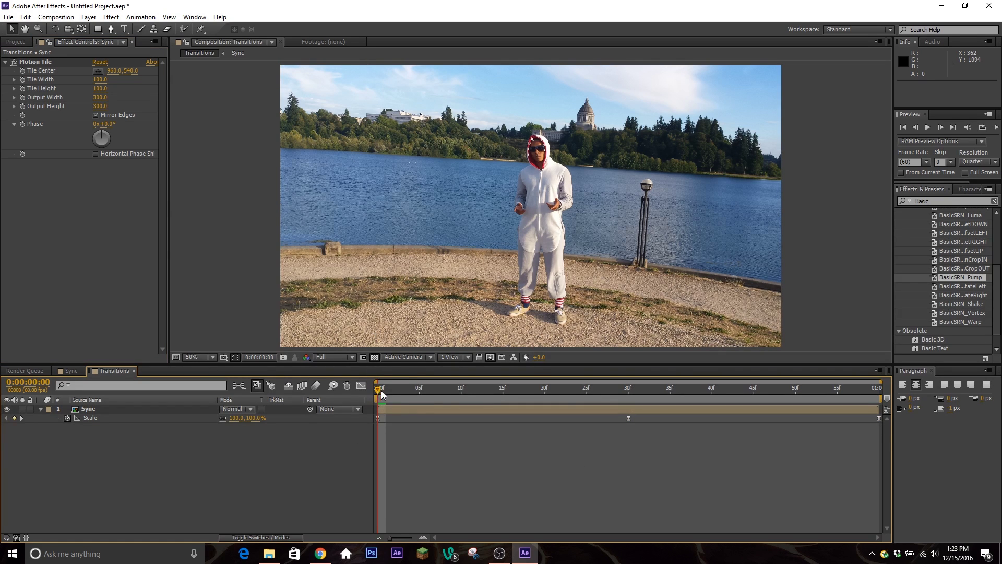
{"action": "left_click_drag", "start_coordinate": [382, 394], "coordinate": [378, 421]}
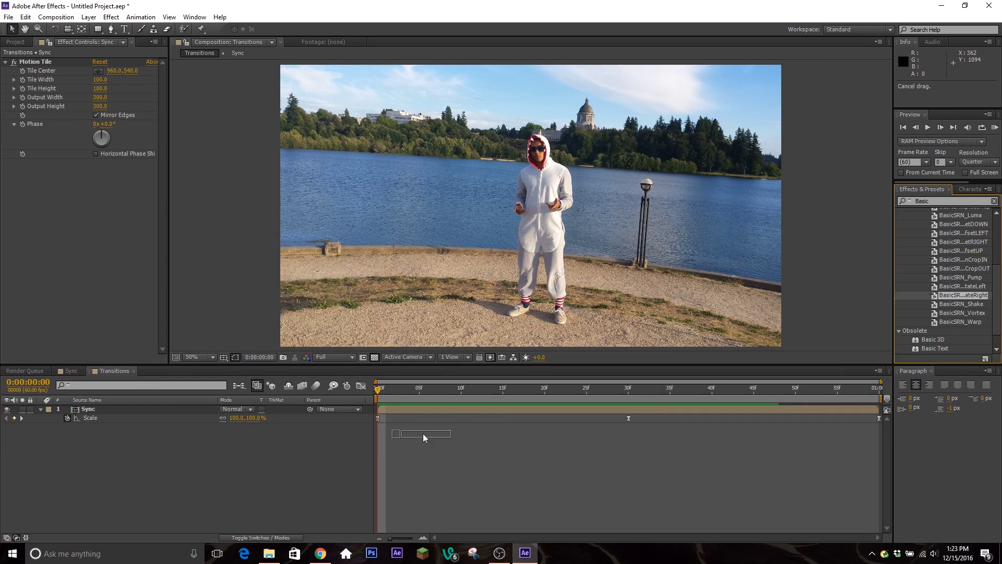
Apply the BasicSRN rotate-right transition to the Sync layer and preview it.
{"action": "left_click_drag", "start_coordinate": [423, 433], "coordinate": [770, 433]}
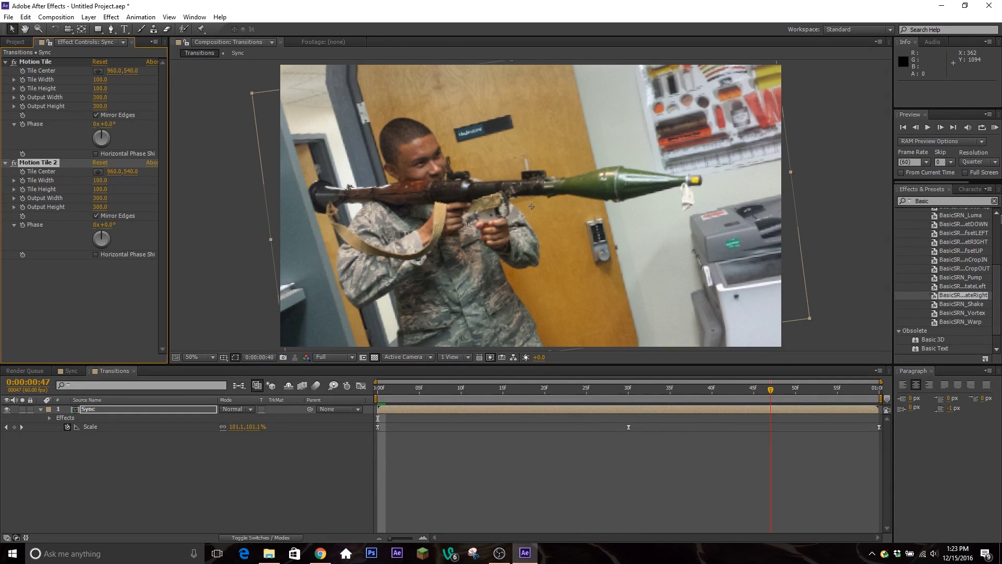
{"action": "key", "text": "KP_0"}
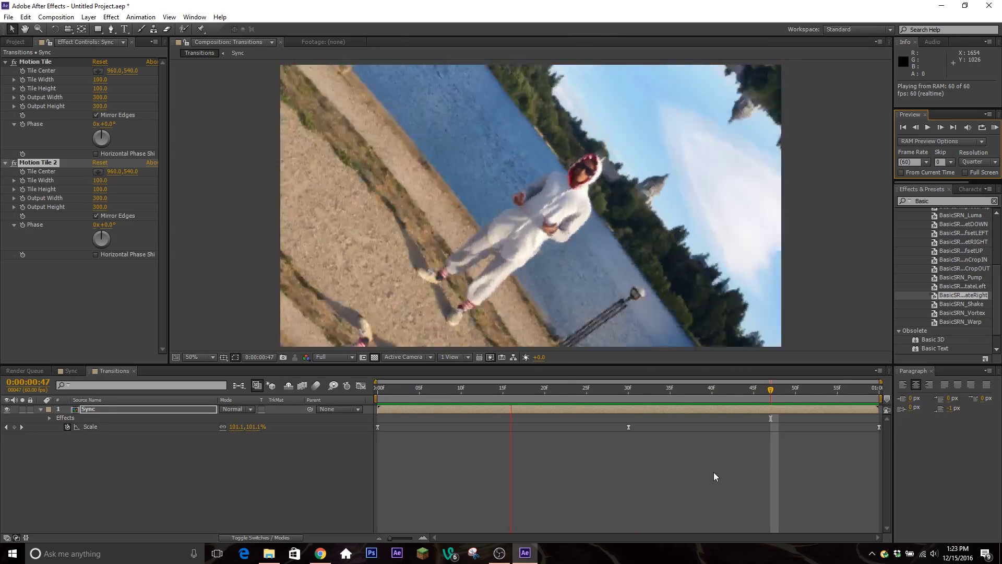
{"action": "key", "text": "space"}
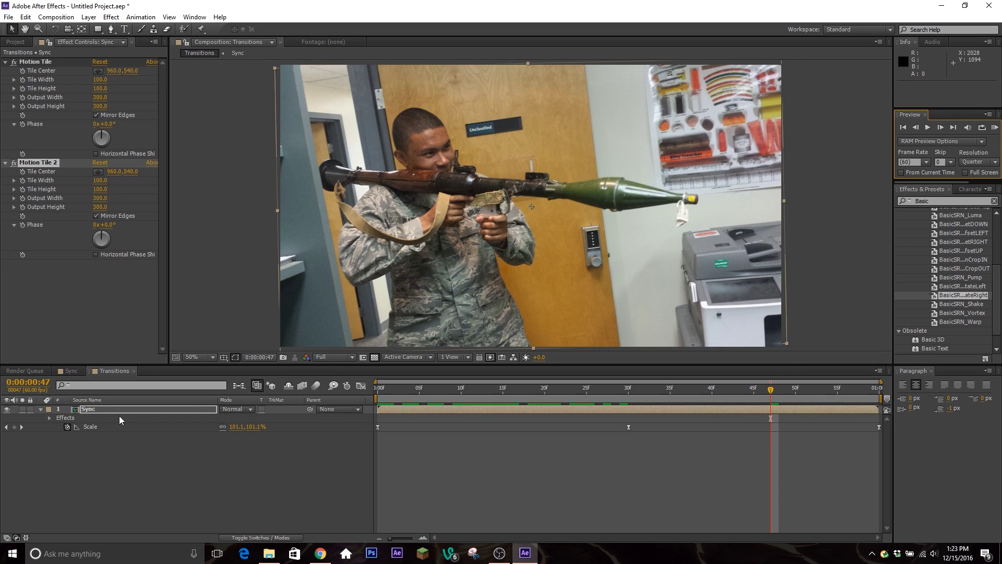
Undo the applied transition preset and select the Sync layer at frame 37.
{"action": "key", "text": "Home"}
{"action": "key", "text": "ctrl+z"}
{"action": "key", "text": "ctrl+z"}
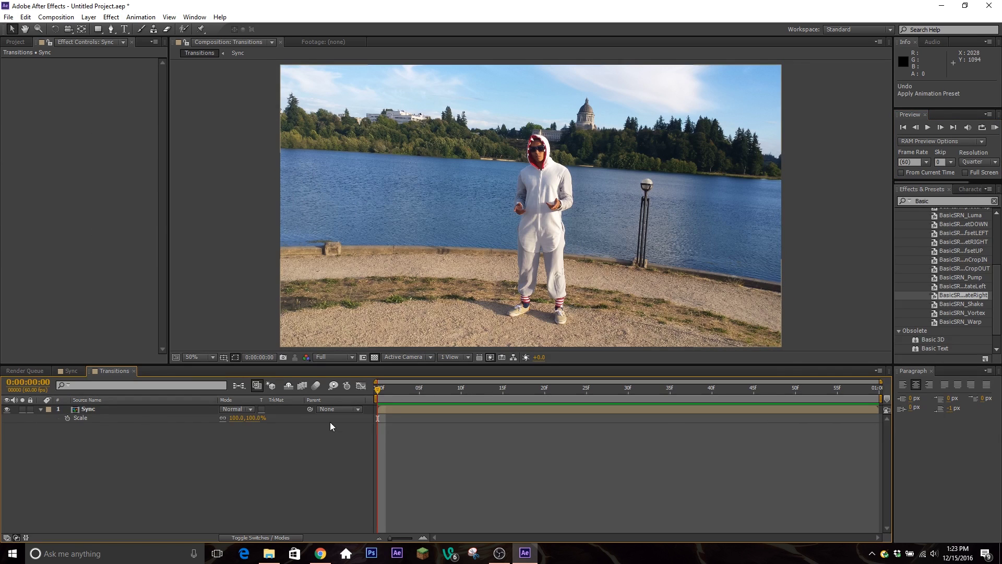
{"action": "left_click", "coordinate": [441, 409]}
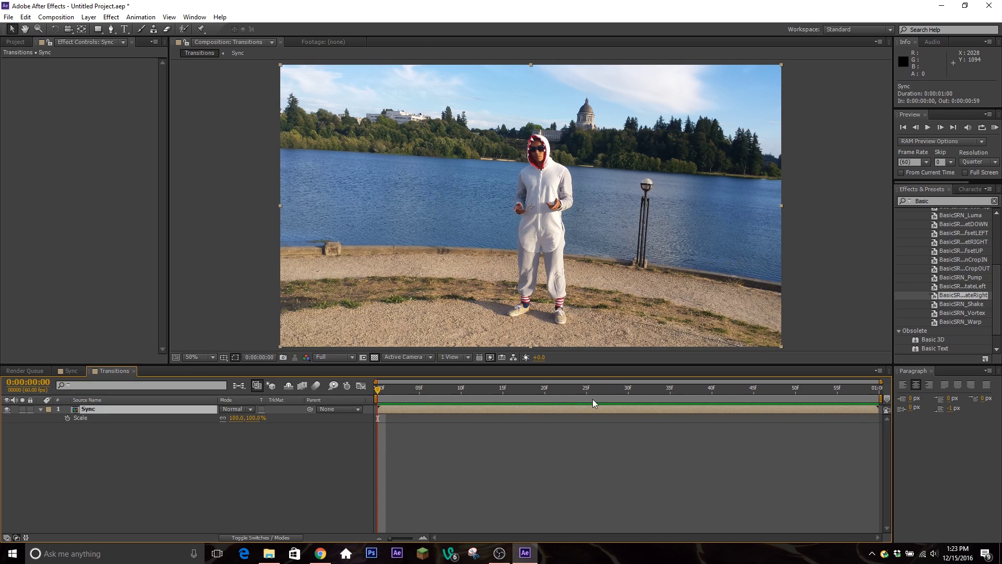
{"action": "left_click", "coordinate": [670, 389]}
{"action": "mouse_move", "coordinate": [684, 395]}
{"action": "left_mouse_down"}
{"action": "mouse_move", "coordinate": [629, 395]}
{"action": "mouse_move", "coordinate": [687, 397]}
{"action": "left_mouse_up"}
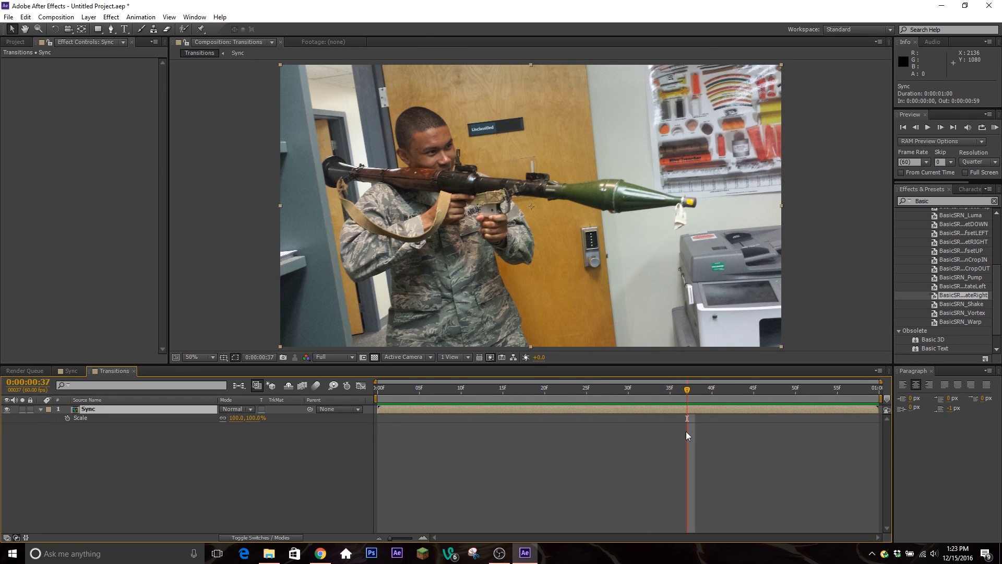
{"action": "scroll", "coordinate": [962, 313], "scroll_direction": "up", "scroll_amount": 2}
Search 'SRN' and apply the SRN_Earthquake preset to the Sync layer from the start.
{"action": "left_click", "coordinate": [935, 201]}
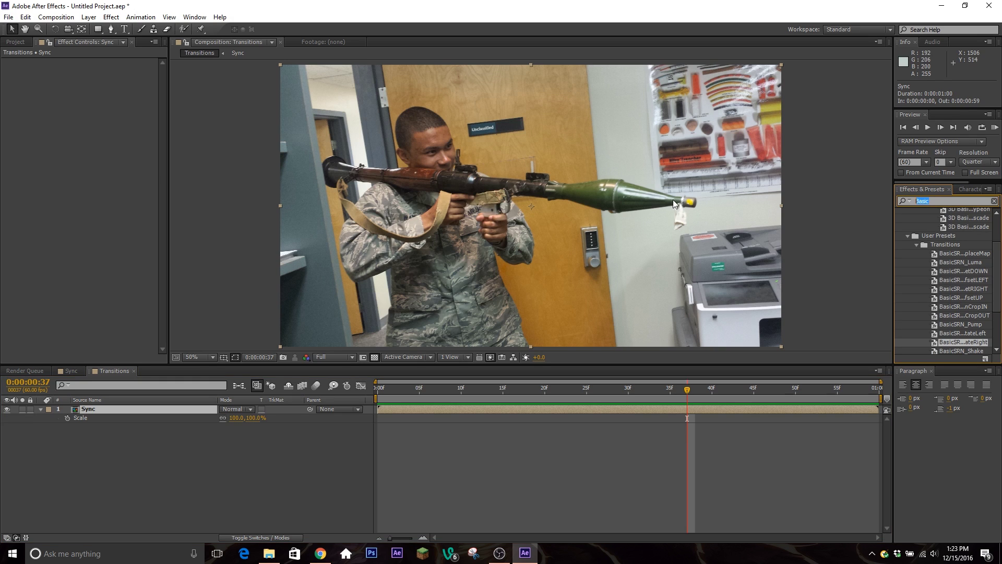
{"action": "type", "text": "S"}
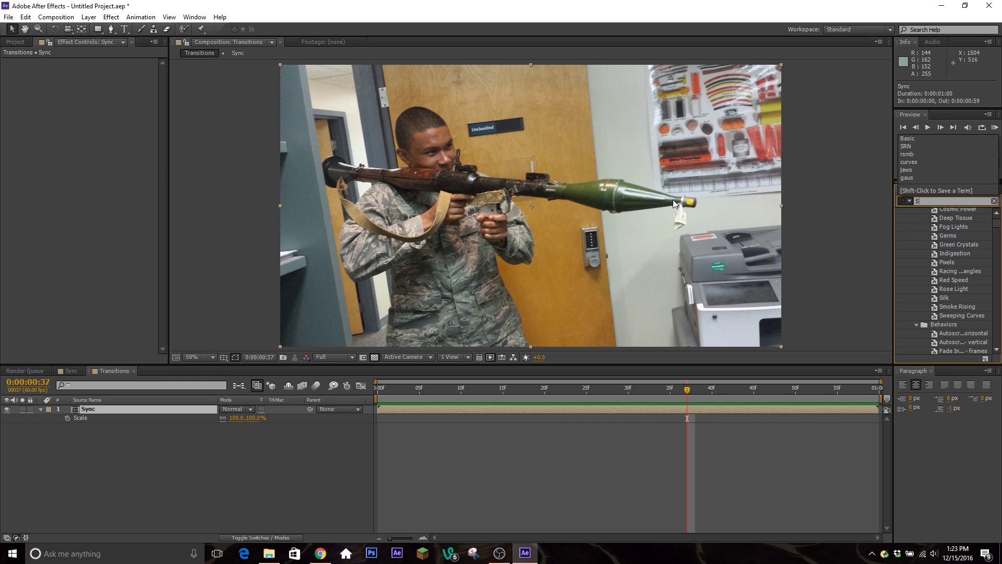
{"action": "type", "text": "RN"}
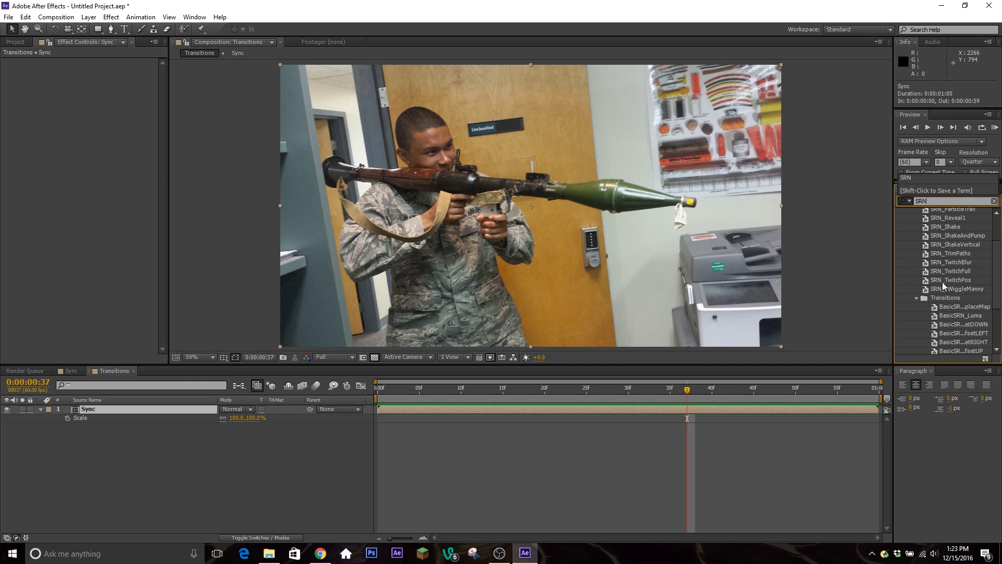
{"action": "scroll", "coordinate": [950, 280], "scroll_direction": "up", "scroll_amount": 2}
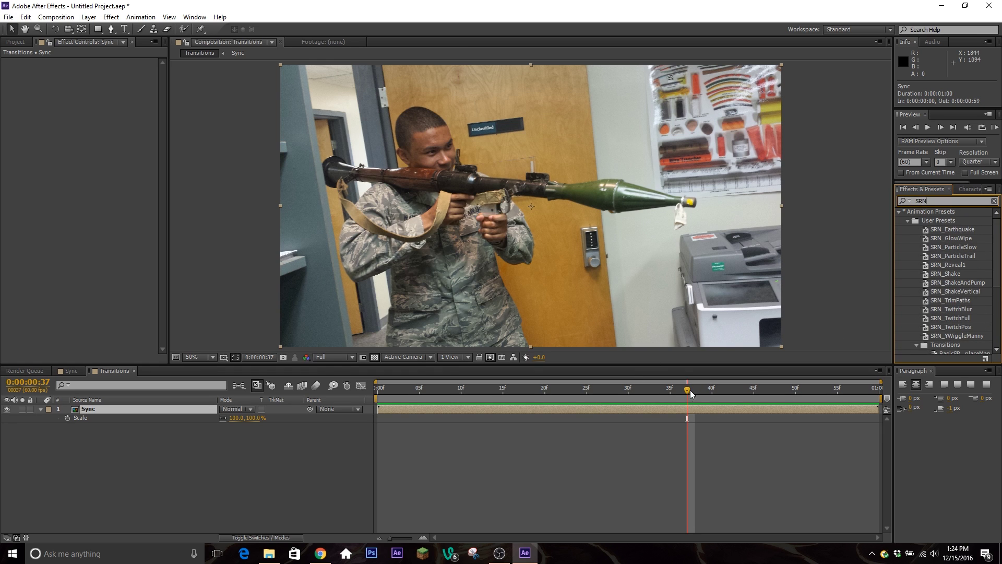
{"action": "key", "text": "Home"}
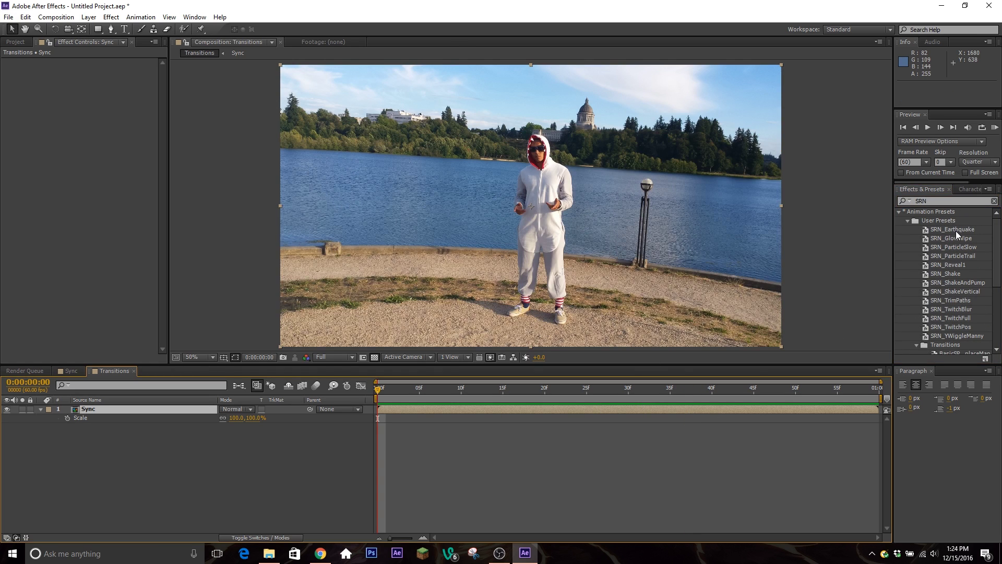
{"action": "left_click_drag", "start_coordinate": [957, 230], "coordinate": [519, 411]}
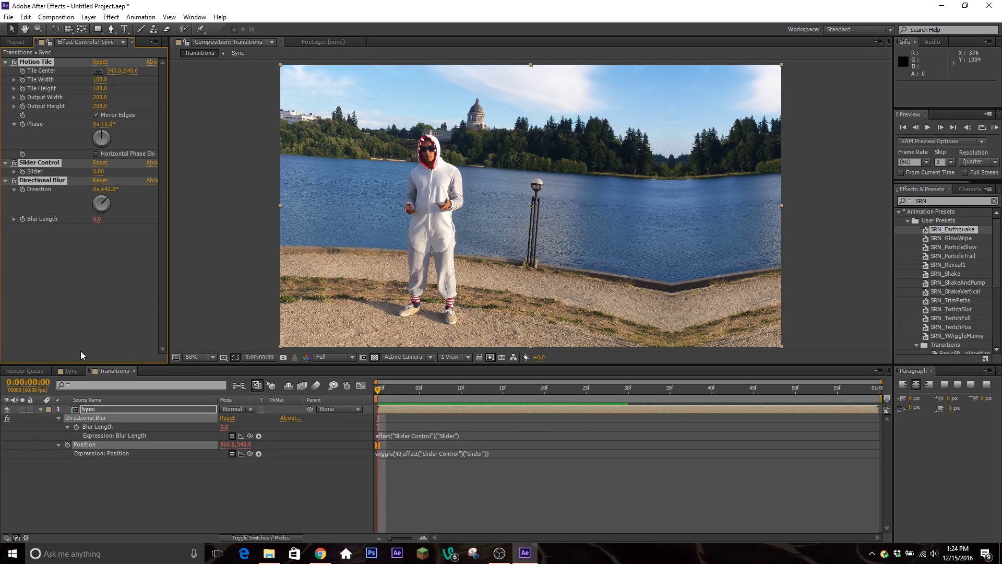
Set the Slider Control to 42 and scrub through the blurred earthquake effect.
{"action": "left_click", "coordinate": [67, 202]}
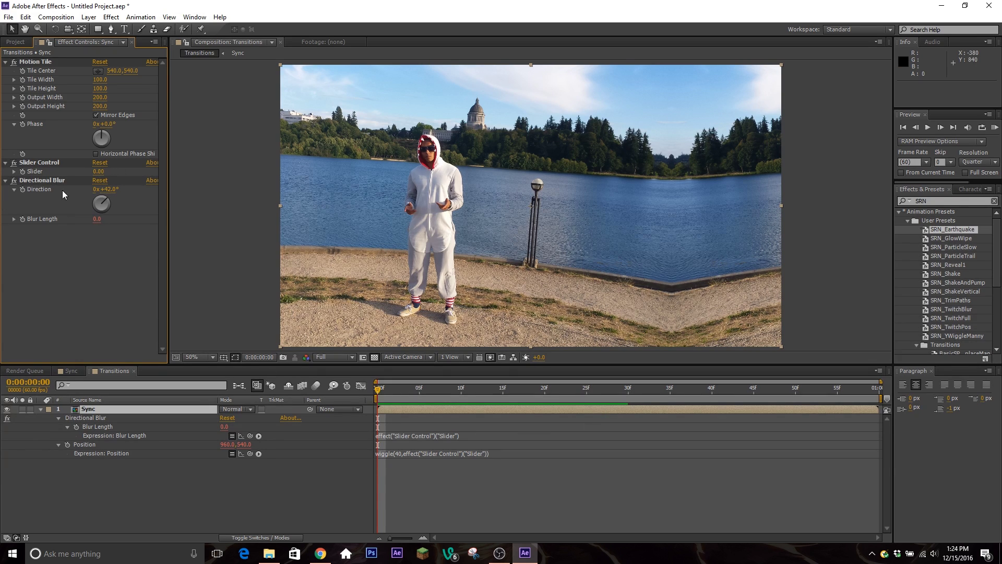
{"action": "left_click", "coordinate": [98, 171]}
{"action": "type", "text": "42"}
{"action": "key", "text": "Return"}
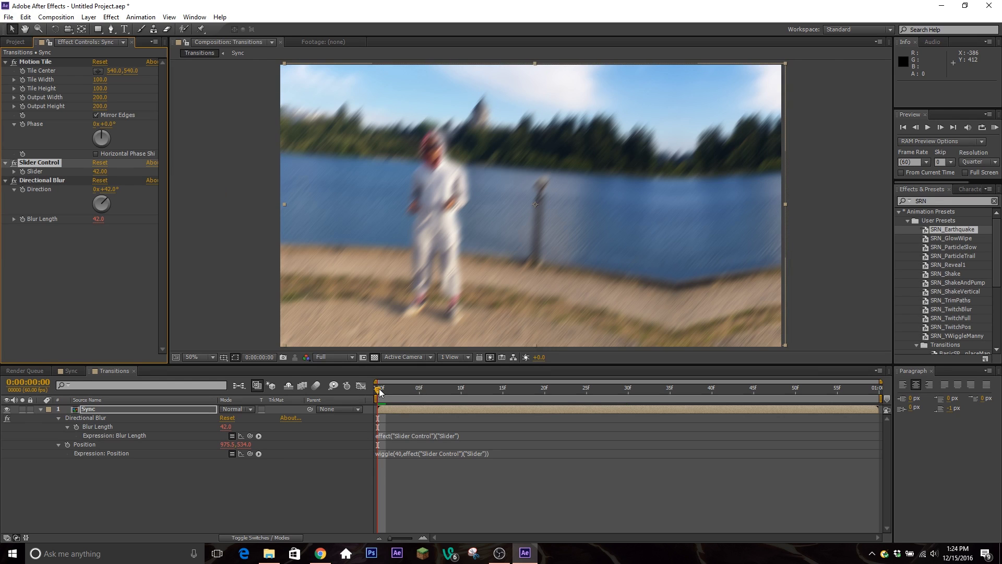
{"action": "left_click", "coordinate": [403, 387]}
{"action": "left_click_drag", "start_coordinate": [402, 384], "coordinate": [616, 406]}
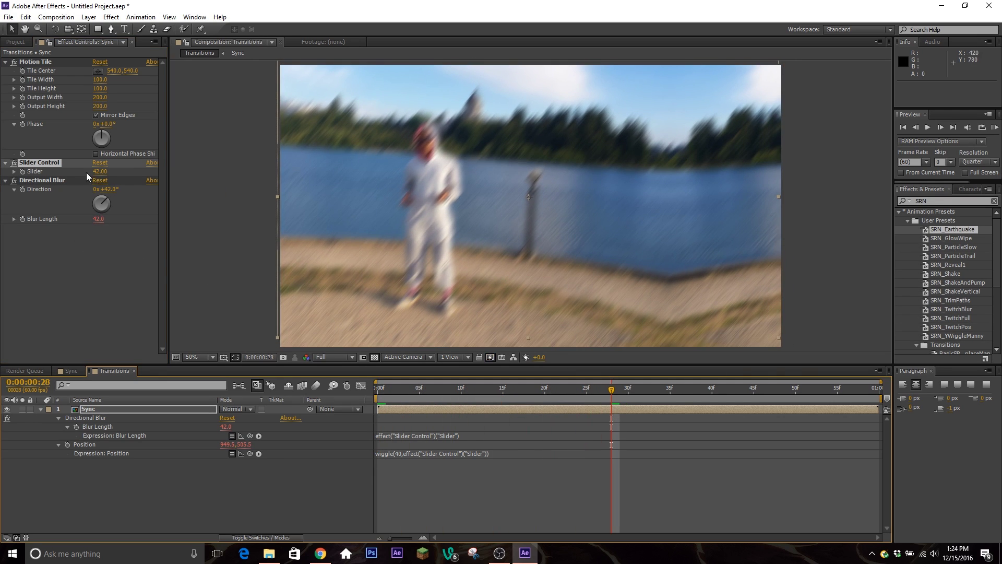
{"action": "key", "text": "Home"}
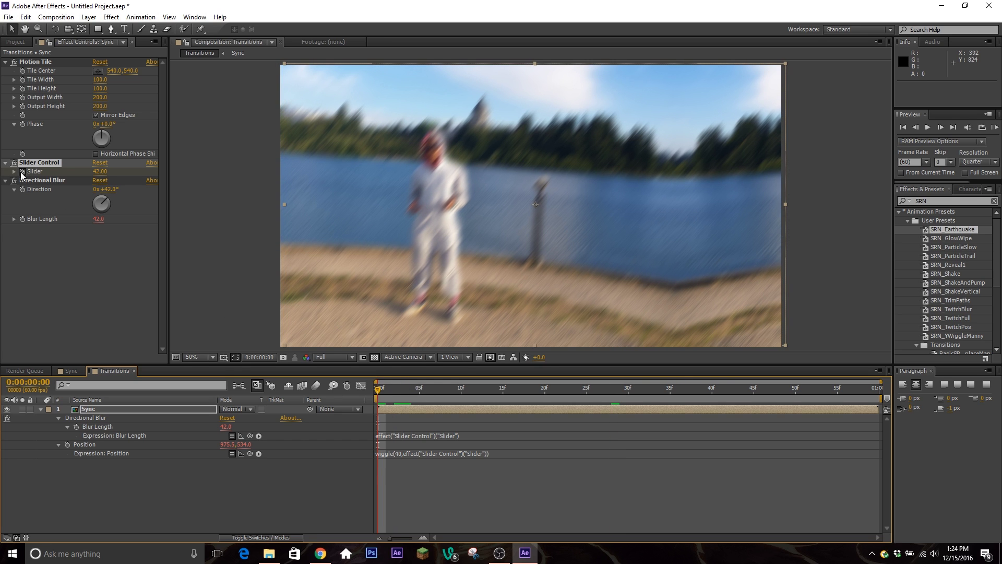
{"action": "left_click", "coordinate": [442, 396]}
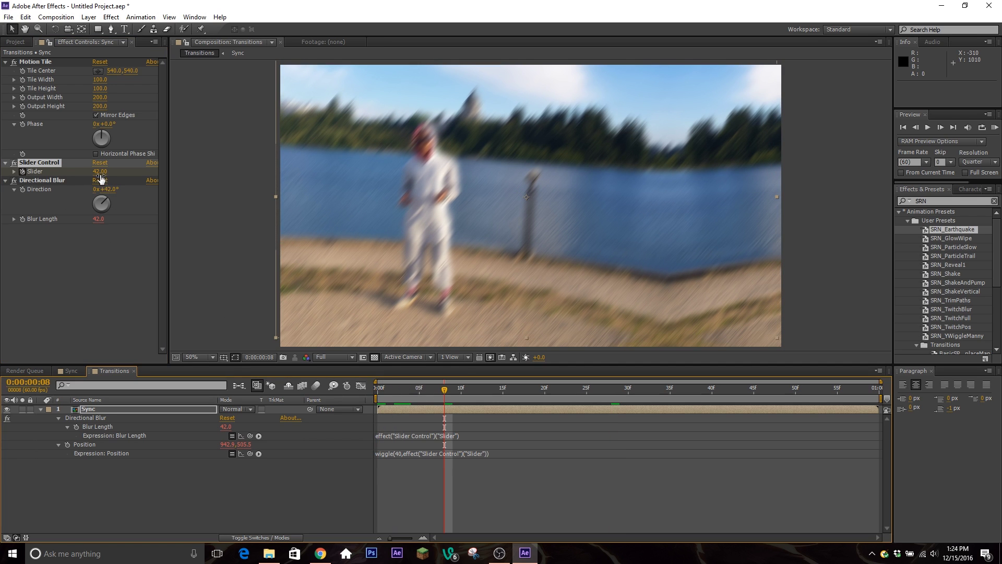
Reset the Slider Control to 0, RAM-preview the result, and confirm Slider 0 at the start.
{"action": "left_click", "coordinate": [103, 171]}
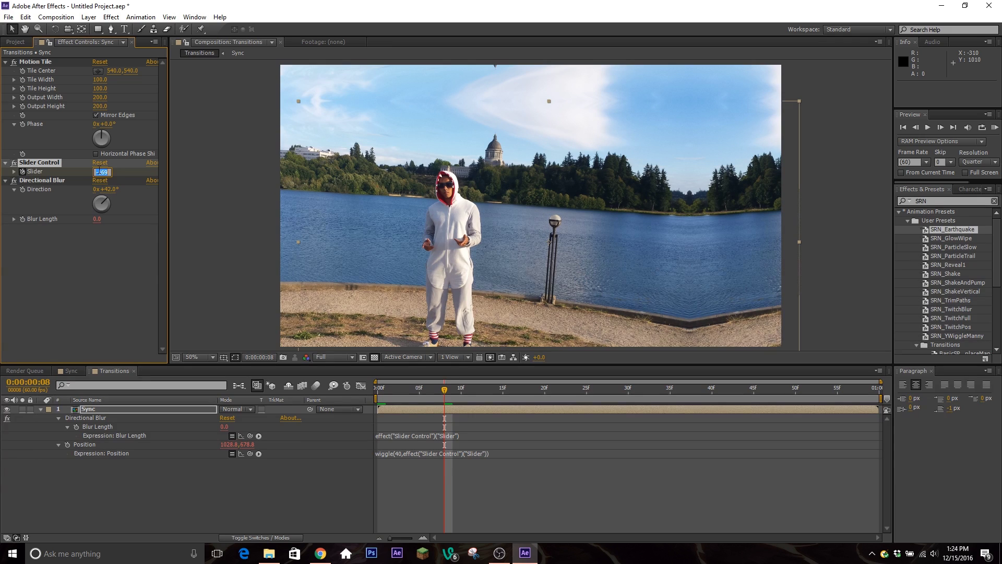
{"action": "type", "text": "0"}
{"action": "key", "text": "Return"}
{"action": "left_click", "coordinate": [995, 127]}
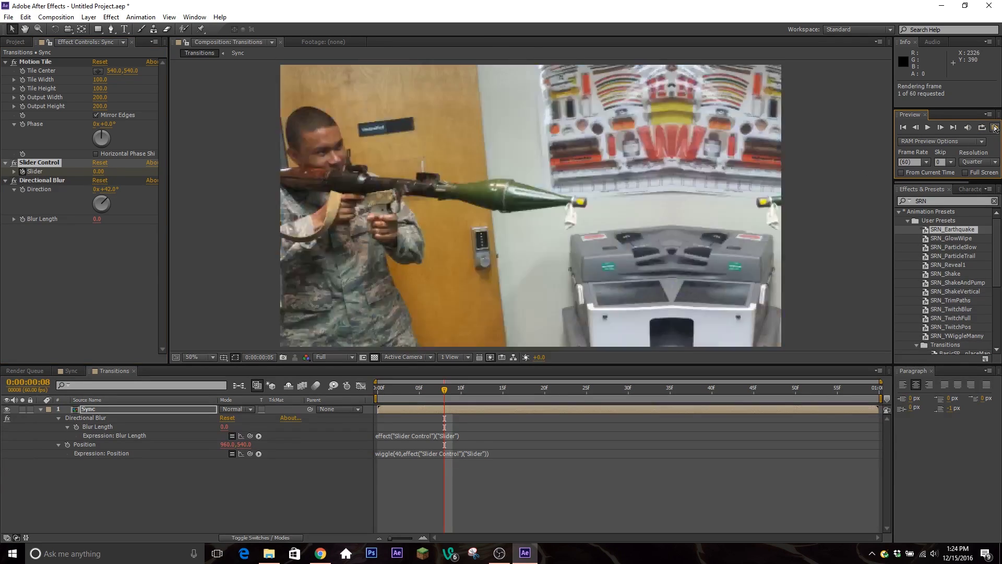
{"action": "left_click", "coordinate": [562, 358]}
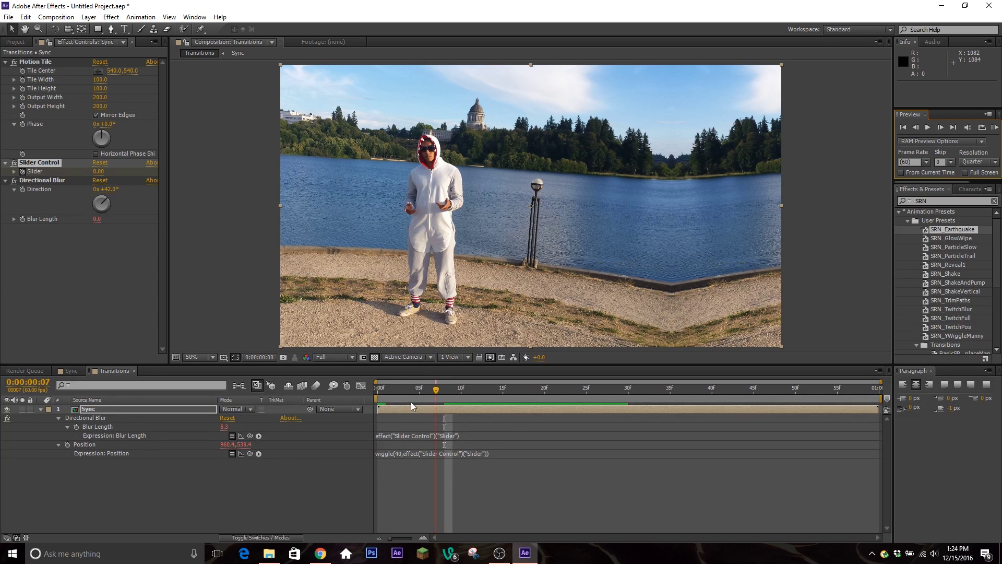
{"action": "key", "text": "Home"}
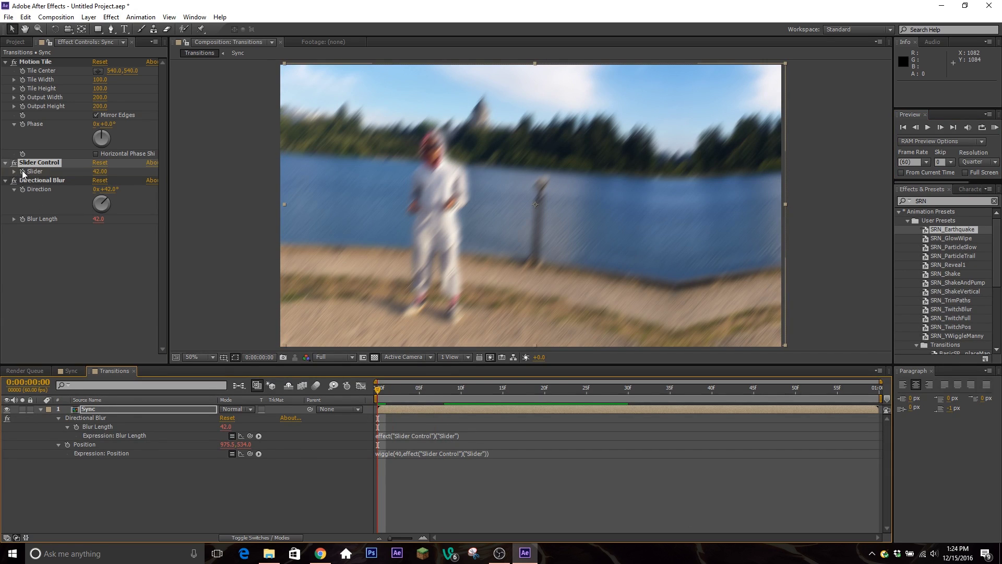
{"action": "left_click", "coordinate": [22, 171]}
{"action": "left_click", "coordinate": [100, 172]}
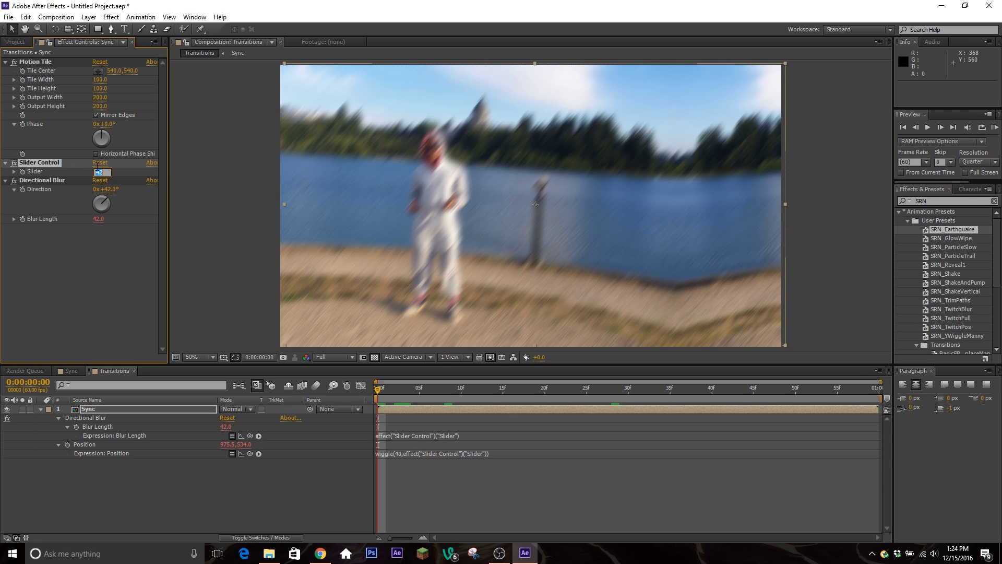
{"action": "type", "text": "0"}
{"action": "key", "text": "Return"}
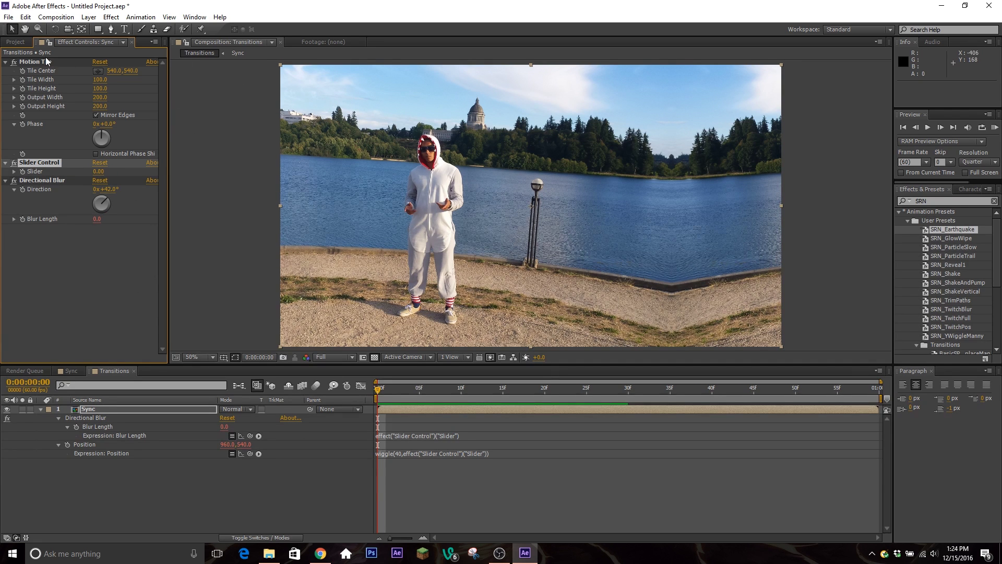
Set the Motion Tile's Tile Center to 960.0, 540.0 in Effect Controls.
{"action": "left_click_drag", "start_coordinate": [46, 63], "coordinate": [128, 70]}
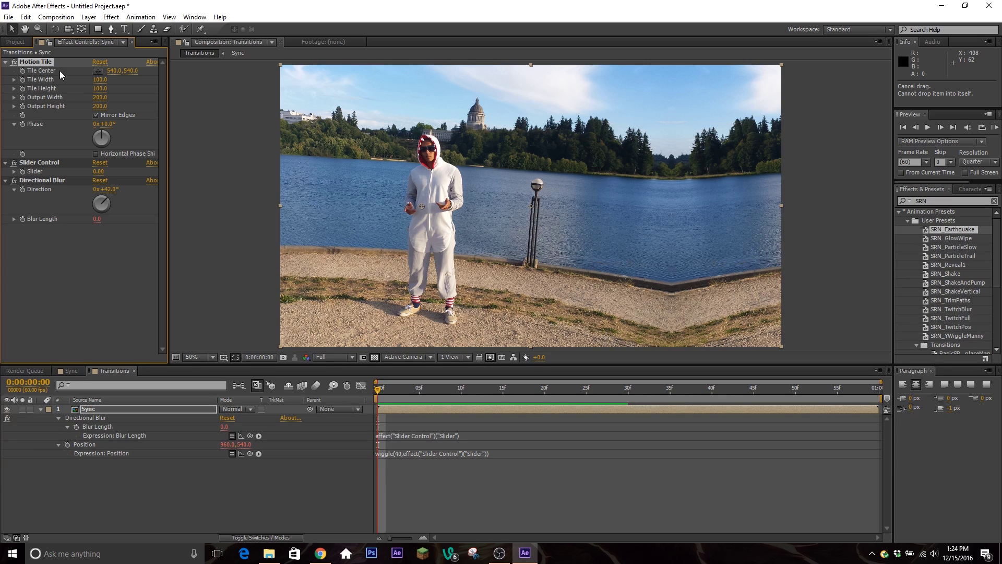
{"action": "left_click", "coordinate": [116, 73]}
{"action": "type", "text": "960"}
{"action": "key", "text": "Return"}
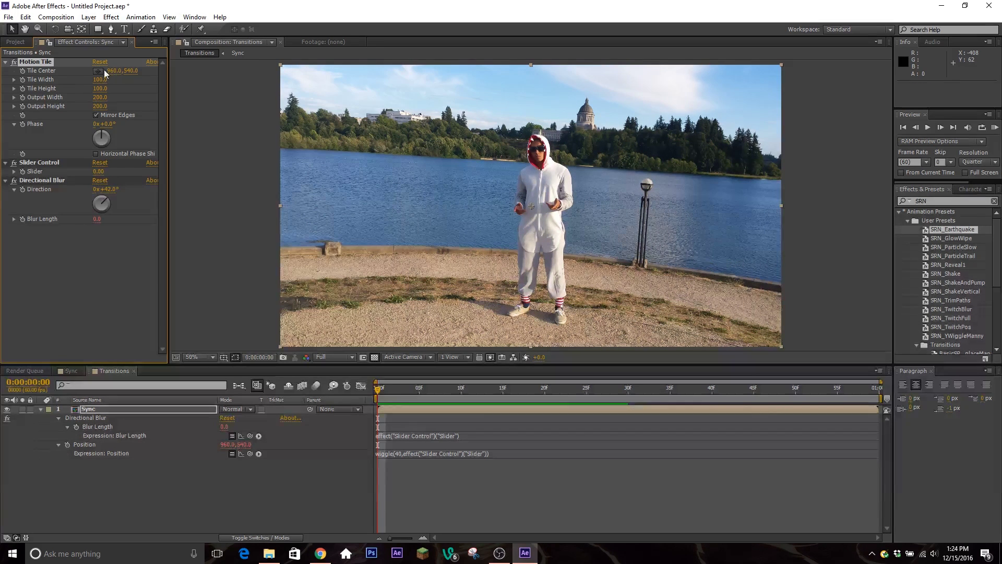
{"action": "left_click", "coordinate": [133, 71]}
{"action": "left_click", "coordinate": [151, 72]}
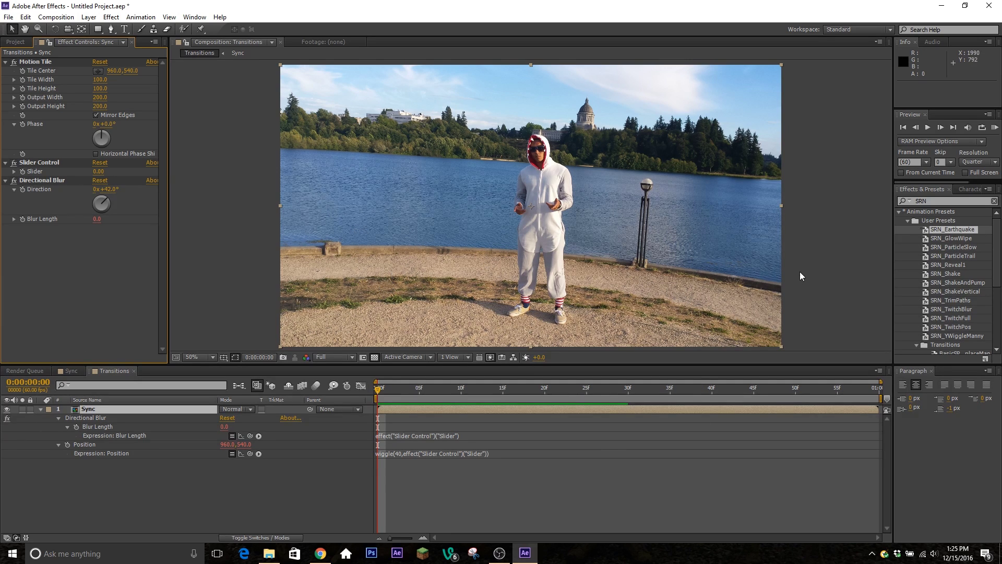
{"action": "left_click", "coordinate": [562, 473]}
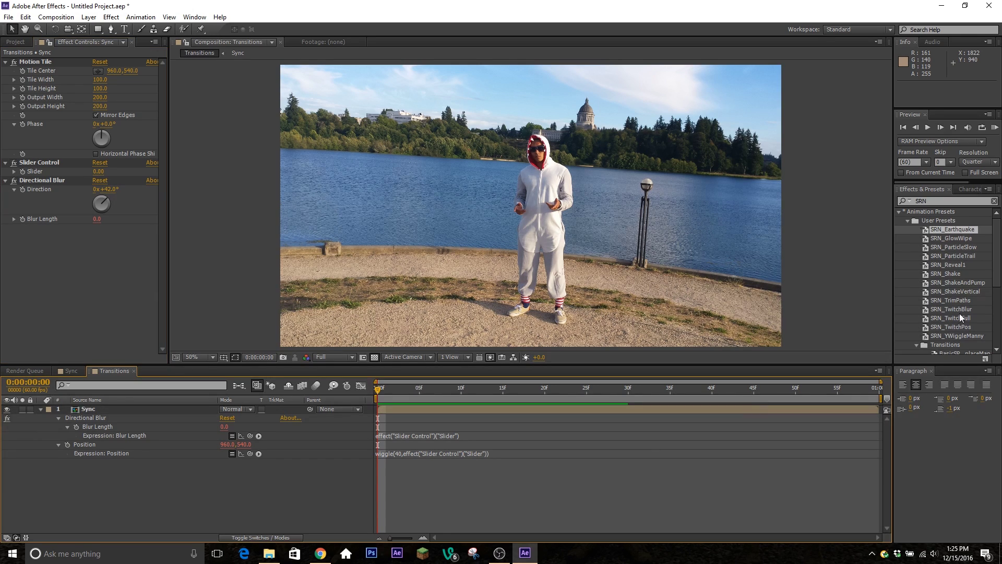